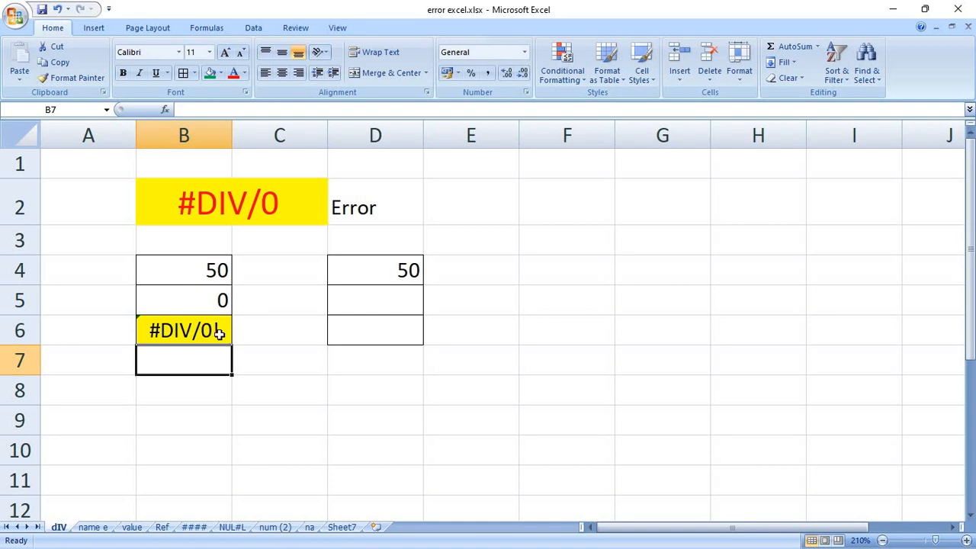
- Enter a formula in D6 that divides D4 by the empty cell D5, =D4/D5
left_click(381, 337)
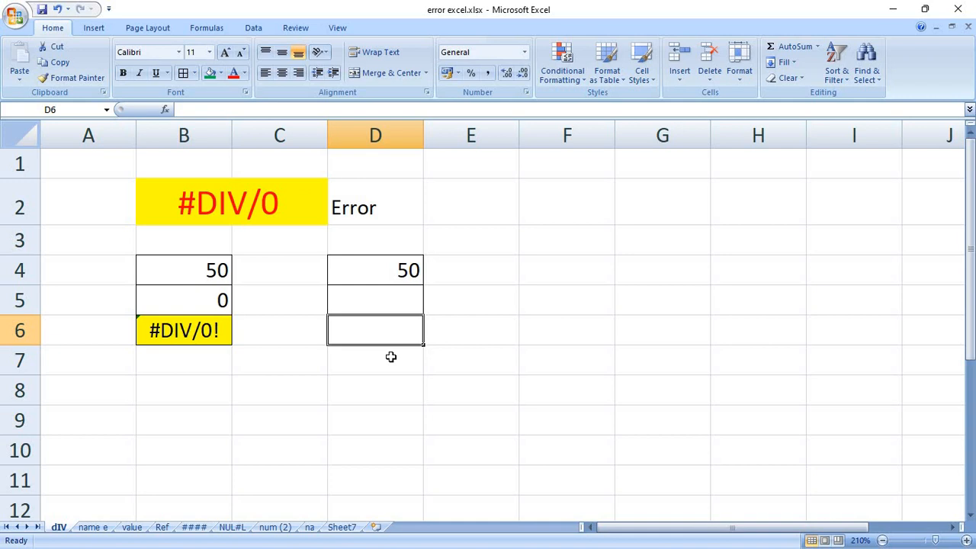
type("=")
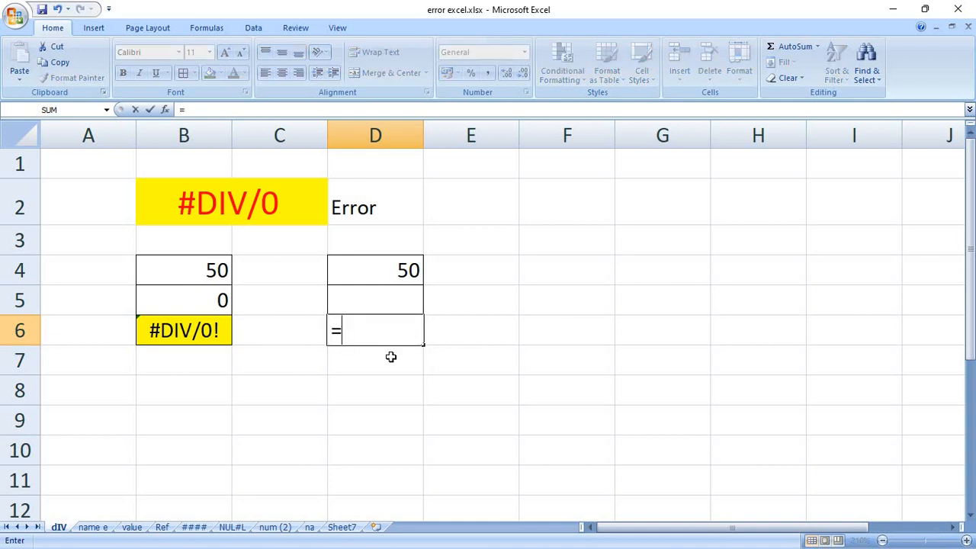
left_click(386, 279)
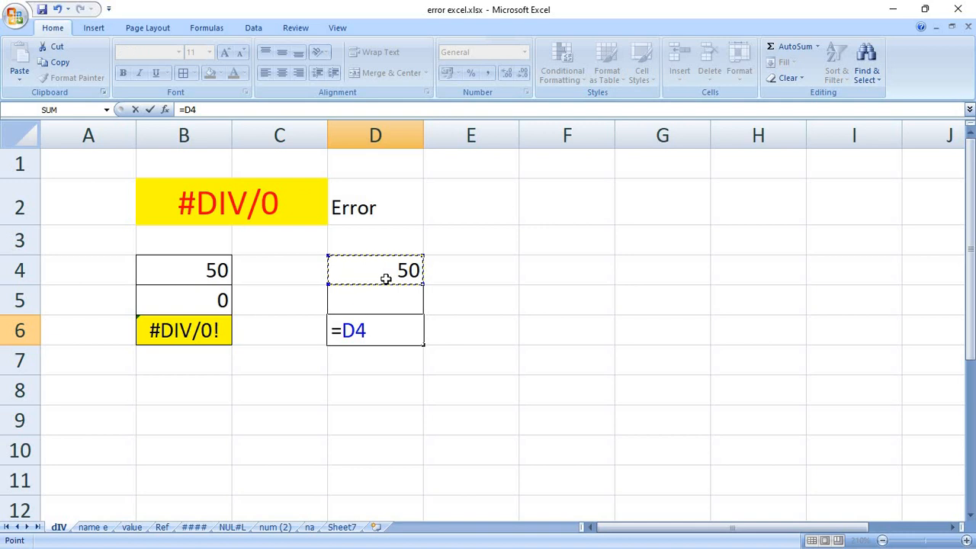
type("/")
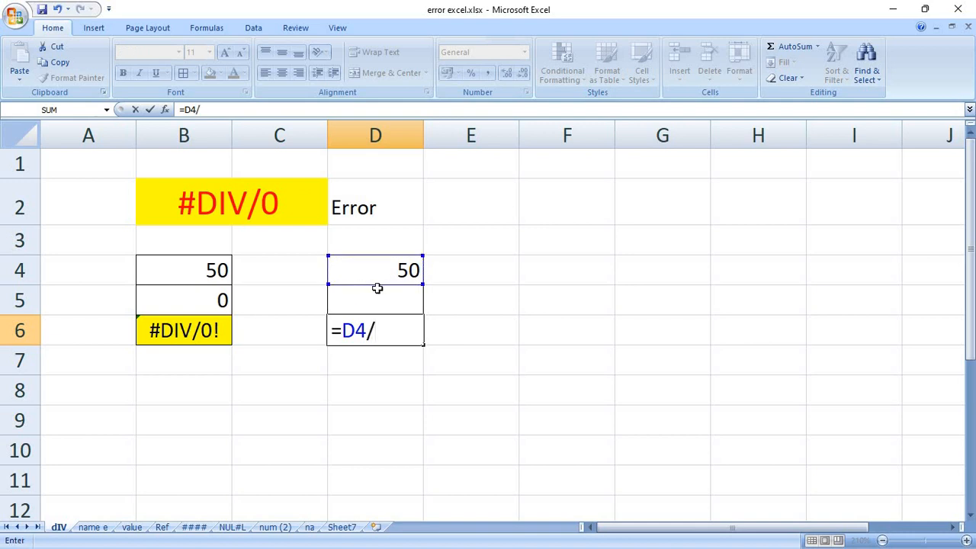
left_click(366, 299)
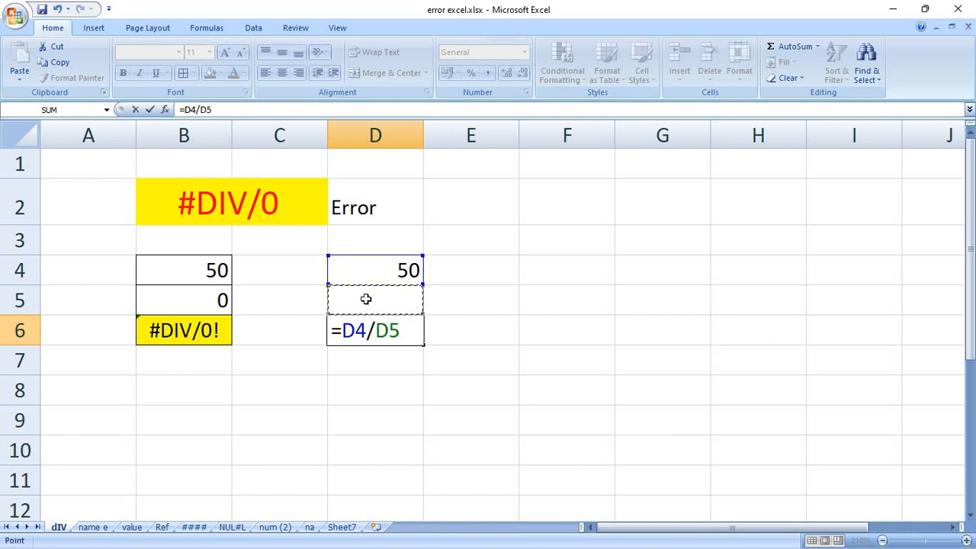
key("Return")
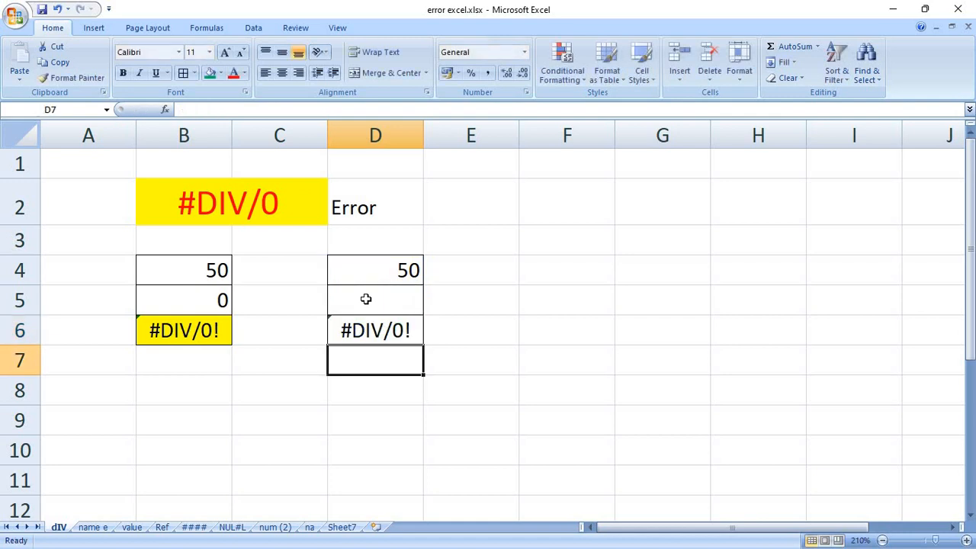
- Enter 2 as the divisor in cell D5
left_click(366, 299)
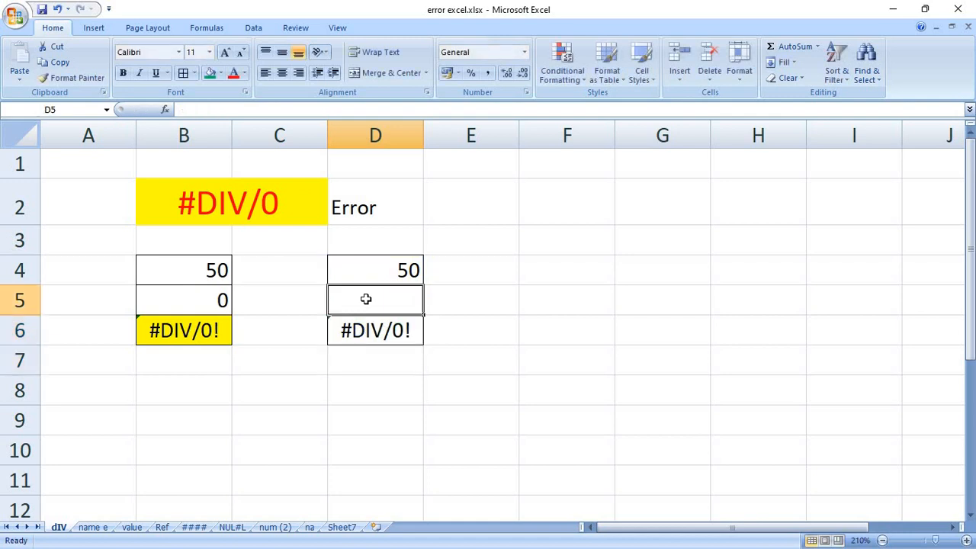
type("2")
key("Return")
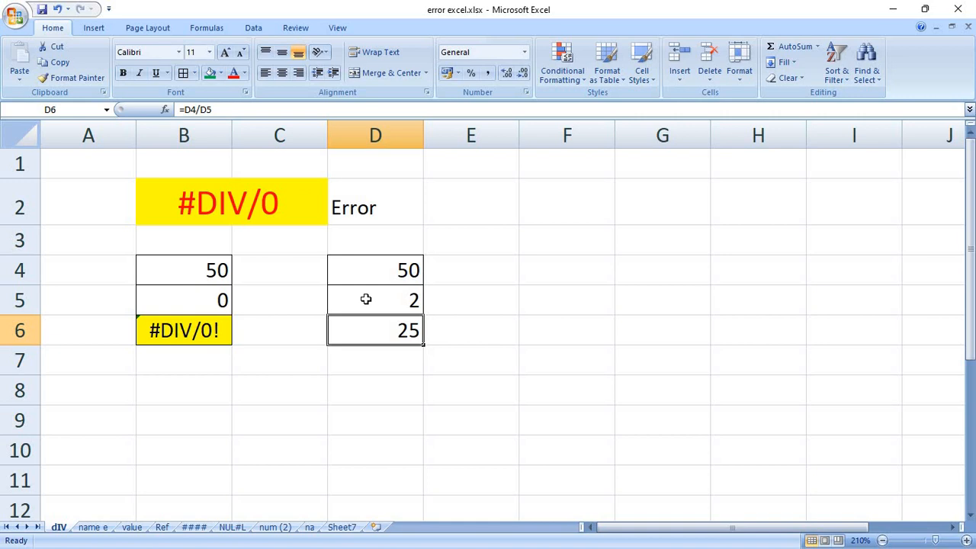
- On the "name e" sheet, total the first column in M7 with =SUM(M4:M6)
key("ctrl+Page_Down")
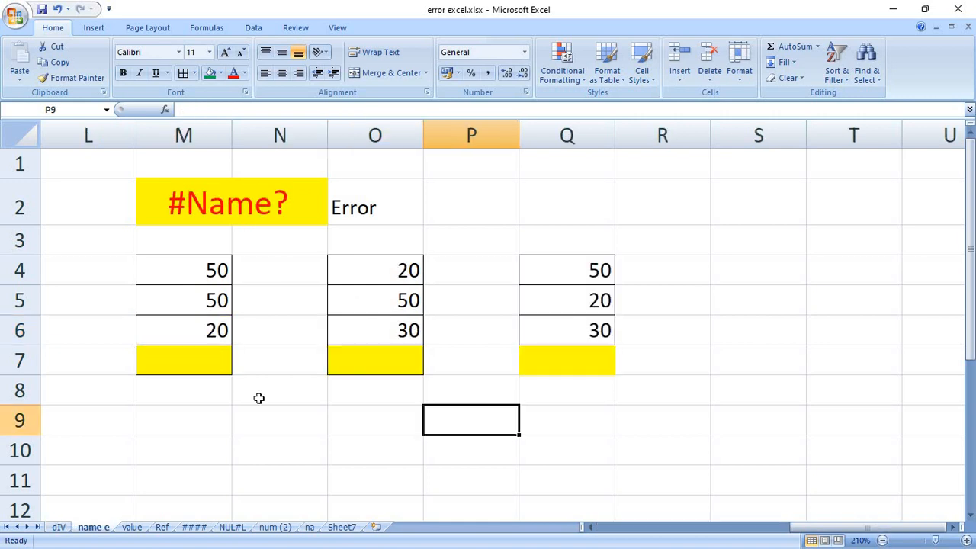
double_click(190, 358)
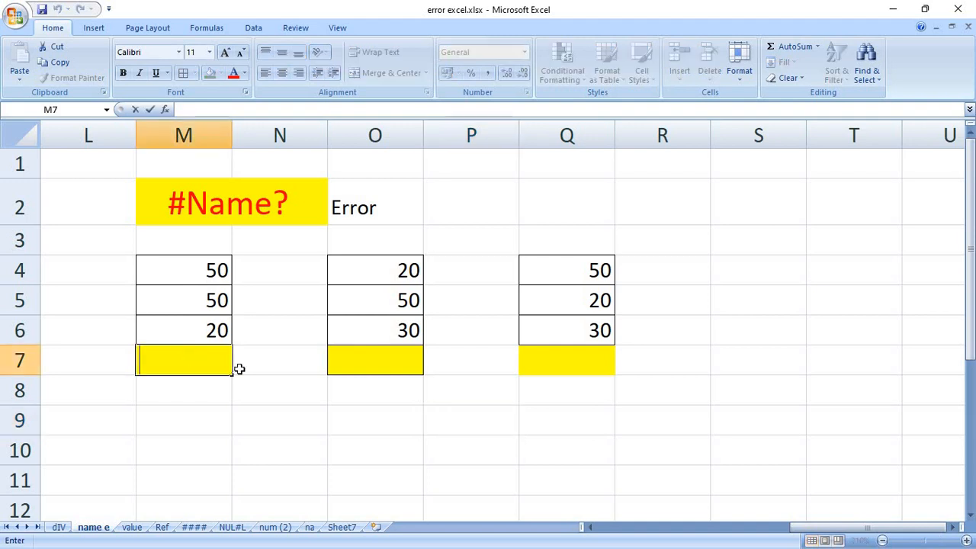
type("=sum")
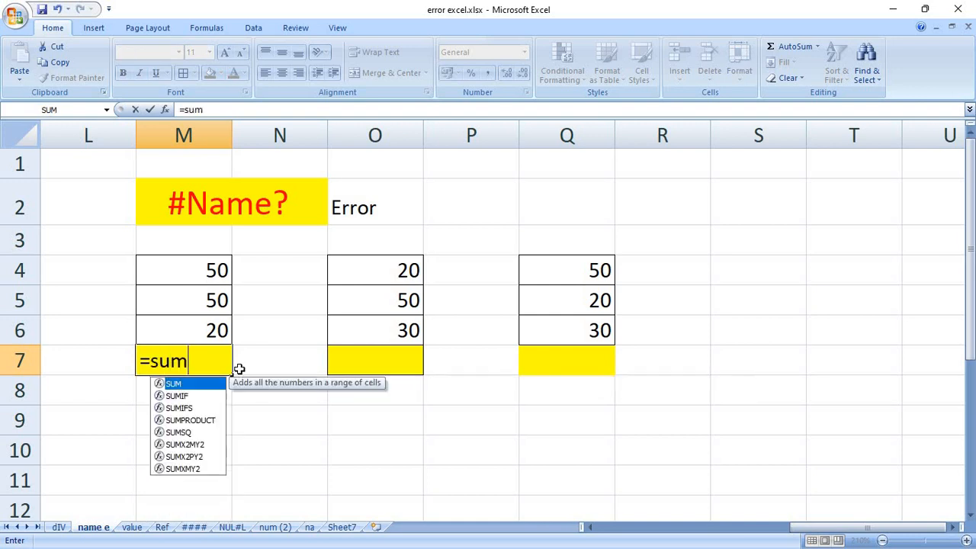
type("(")
left_click_drag(218, 279, 216, 331)
key("Return")
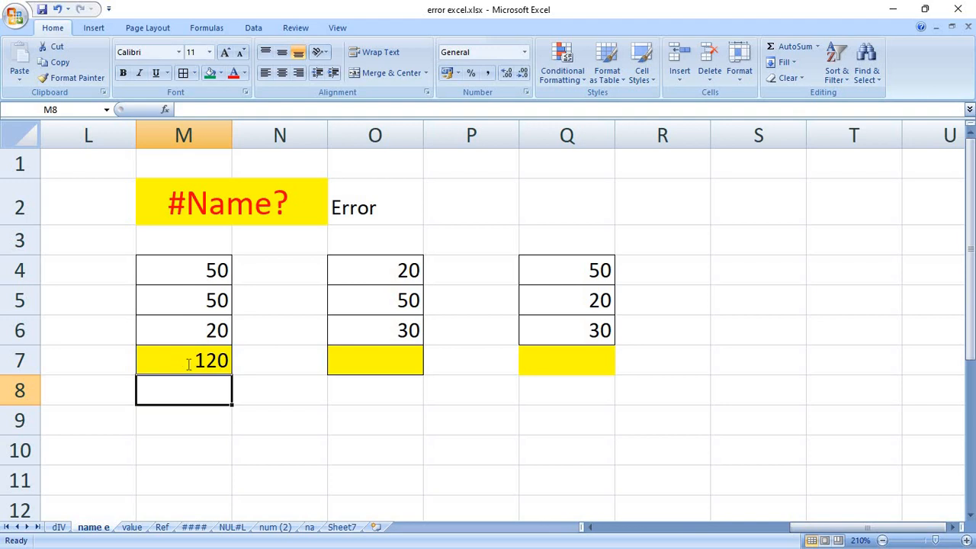
- Misspell the function name in M7 so the formula reads =SUn(M4:M6)
double_click(191, 362)
key("BackSpace")
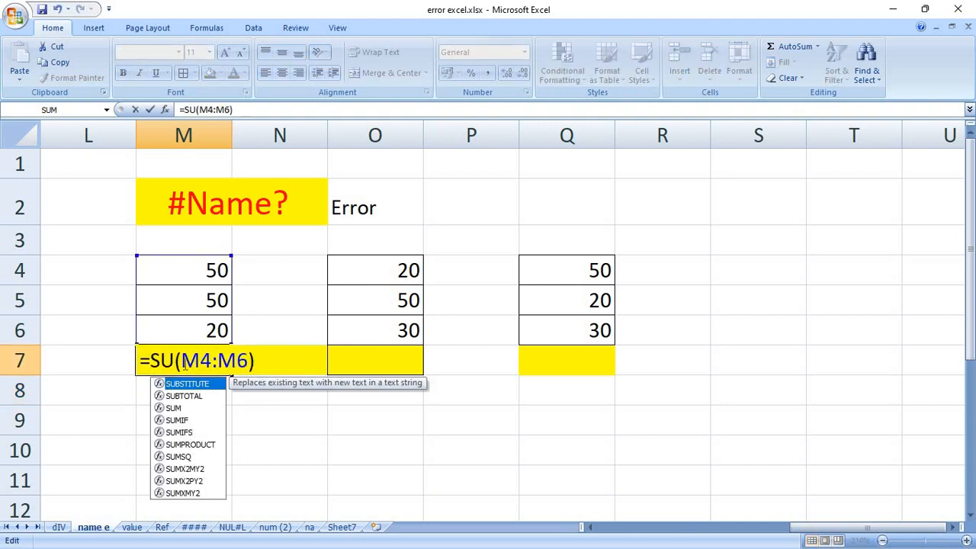
type("n")
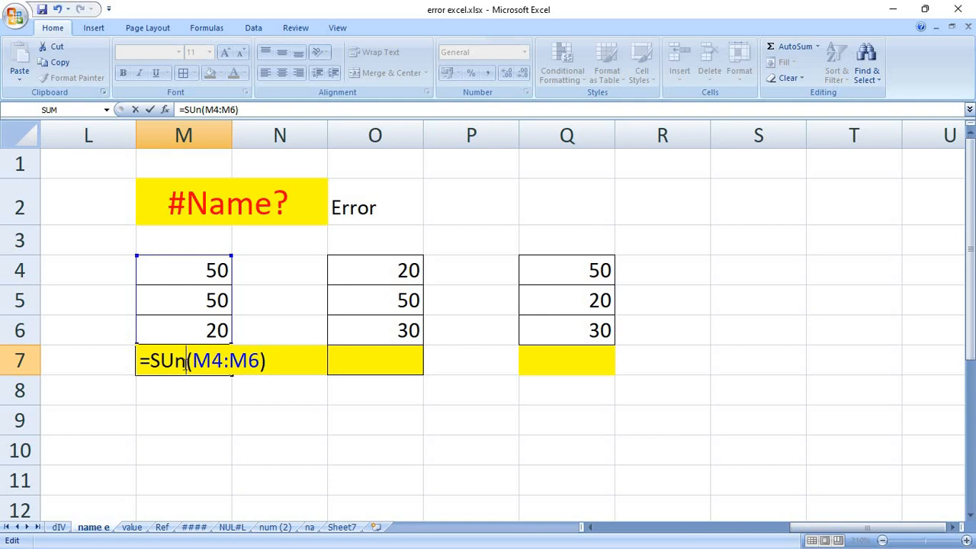
key("Return")
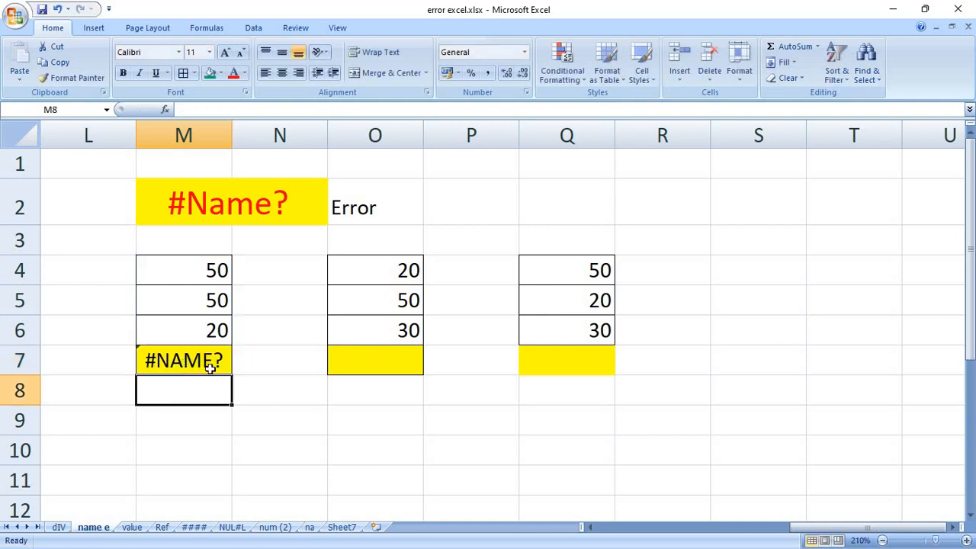
- Enter the misspelled average formula =averg(O4:O6) in cell O7
double_click(412, 358)
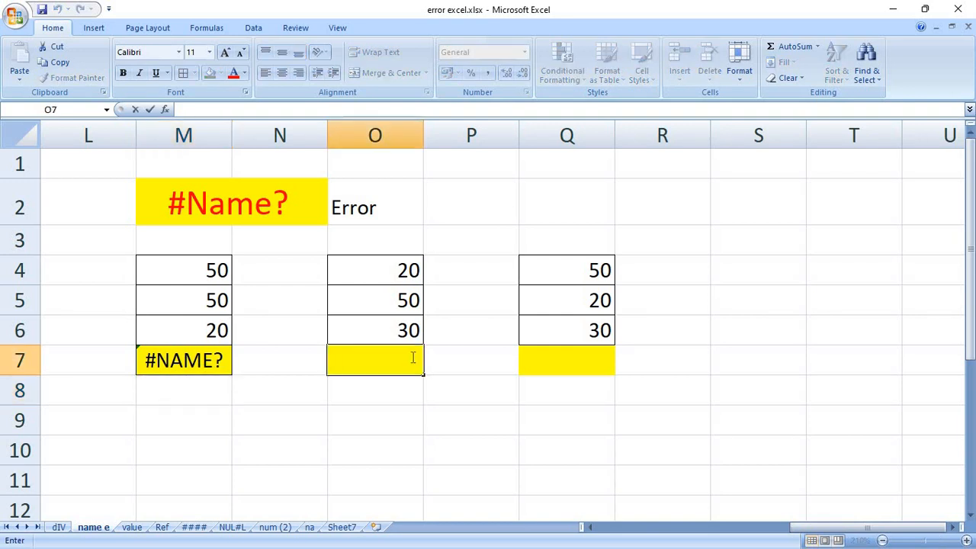
type("=averg")
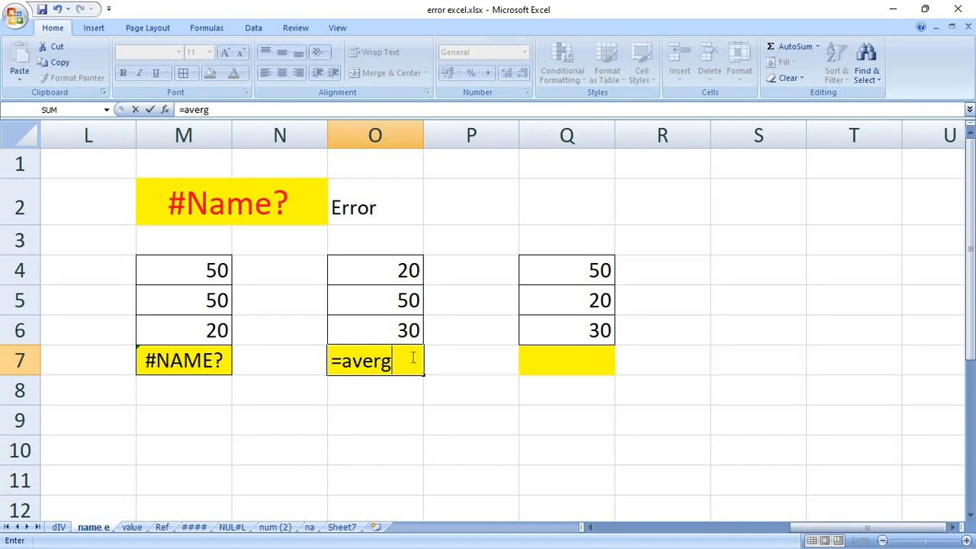
type("(")
left_click_drag(388, 274, 398, 326)
type(")")
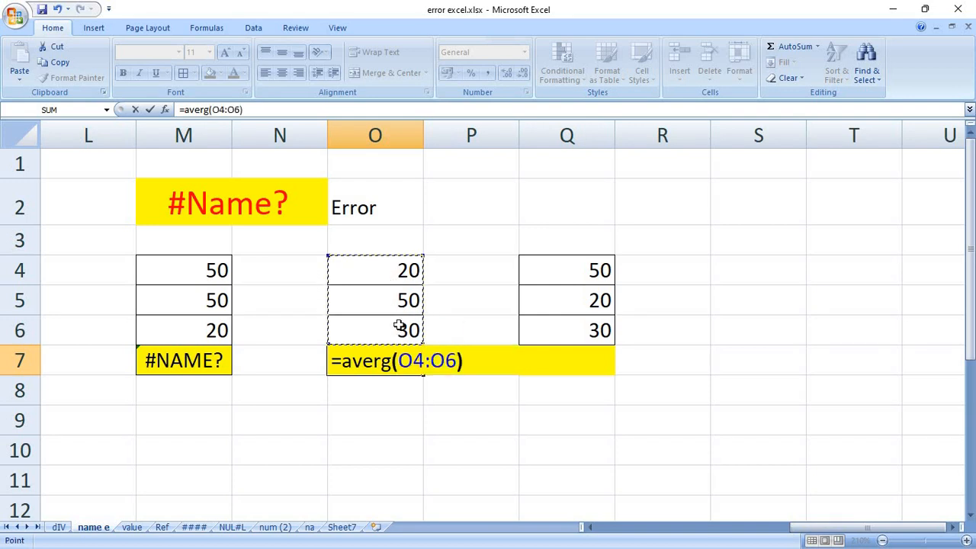
key("Return")
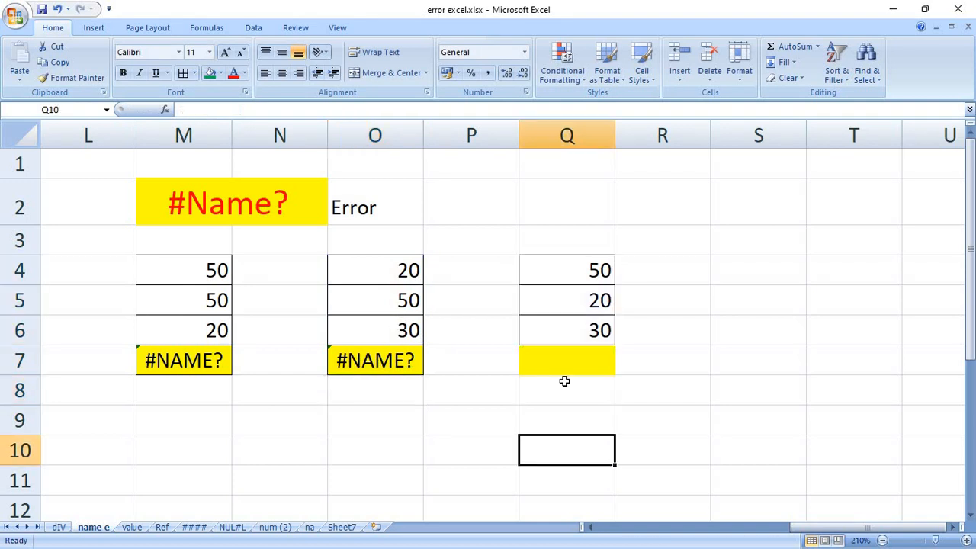
- Enter =sum(data) in cell Q7, using the undefined range name data, and recheck the formula
double_click(557, 353)
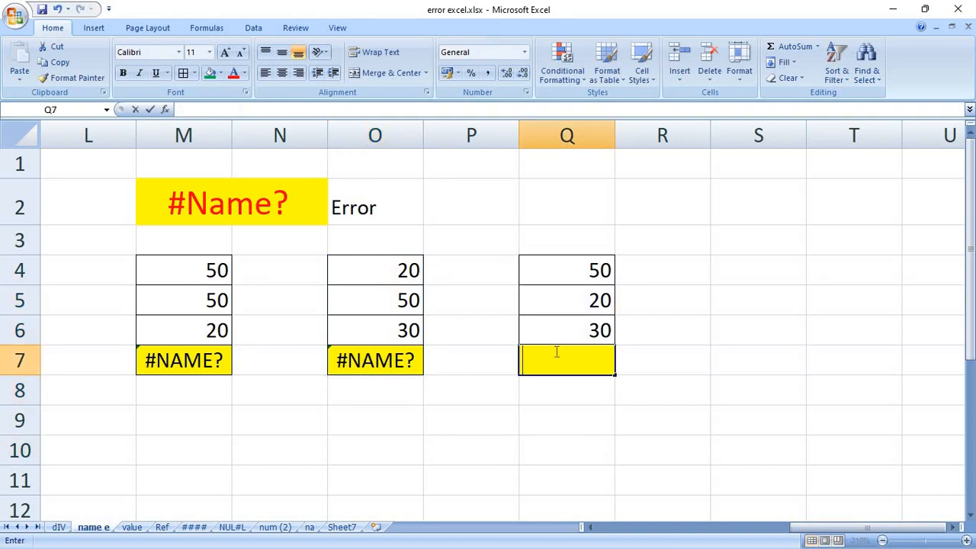
type("=sum(")
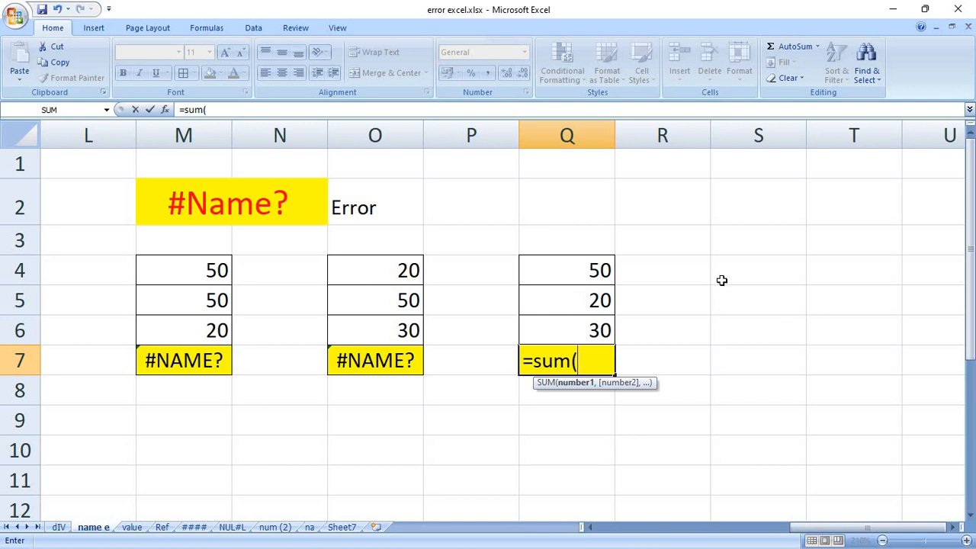
type("data)")
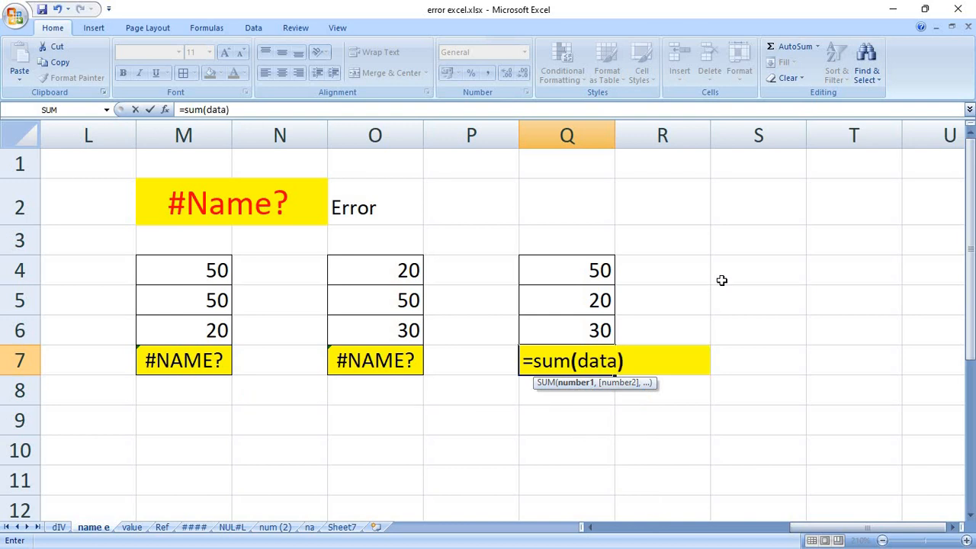
key("Return")
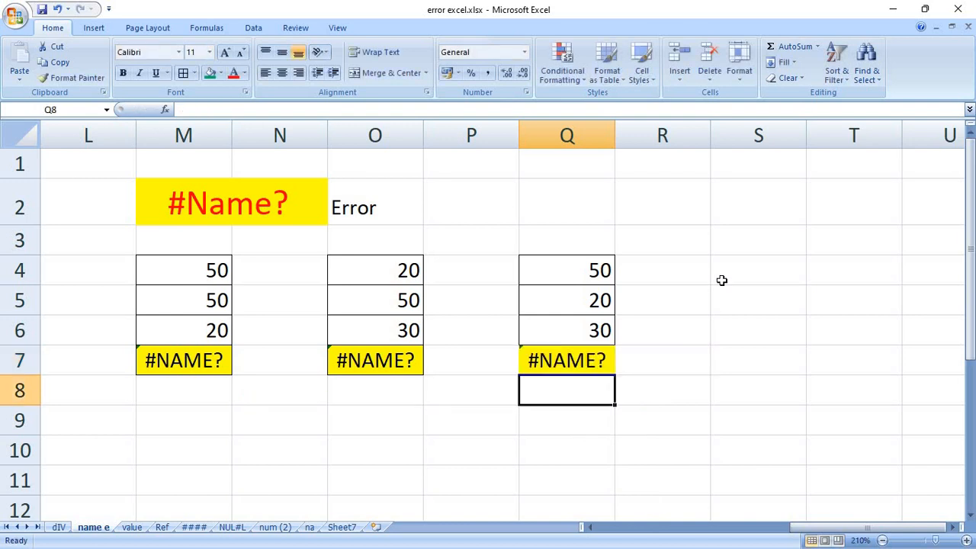
left_click(610, 364)
double_click(611, 364)
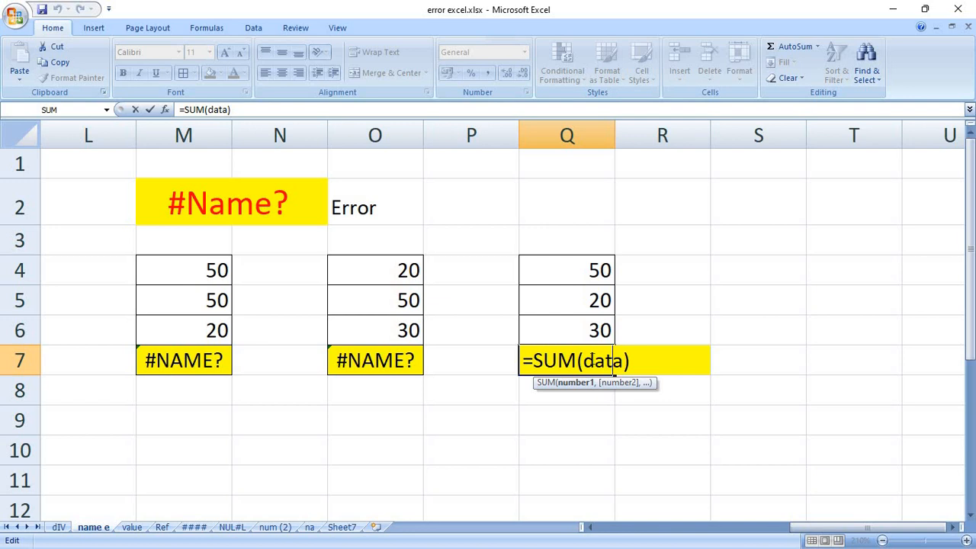
key("Return")
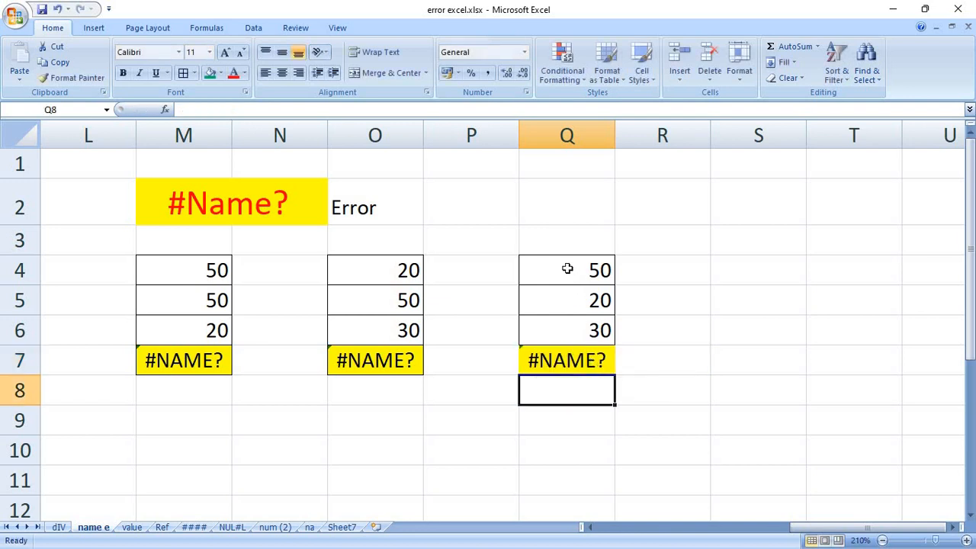
- Define the name data for the range Q4:Q6 and check the SUM formula in Q7
left_click_drag(567, 269, 564, 324)
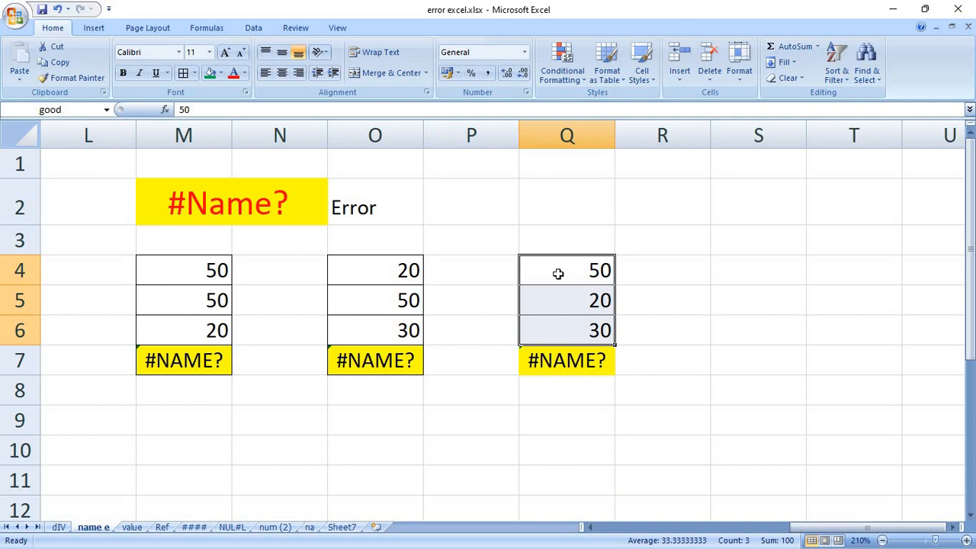
left_click(74, 108)
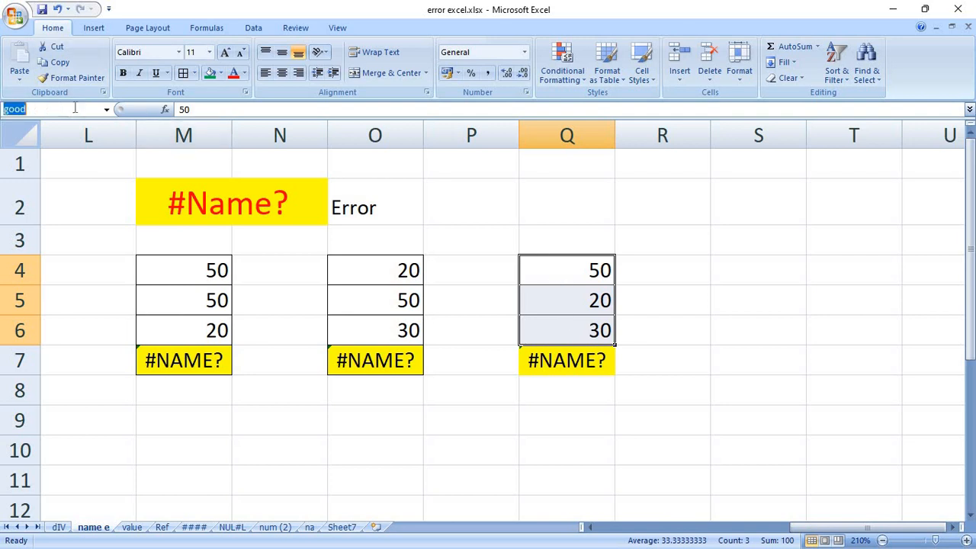
type("data")
key("Return")
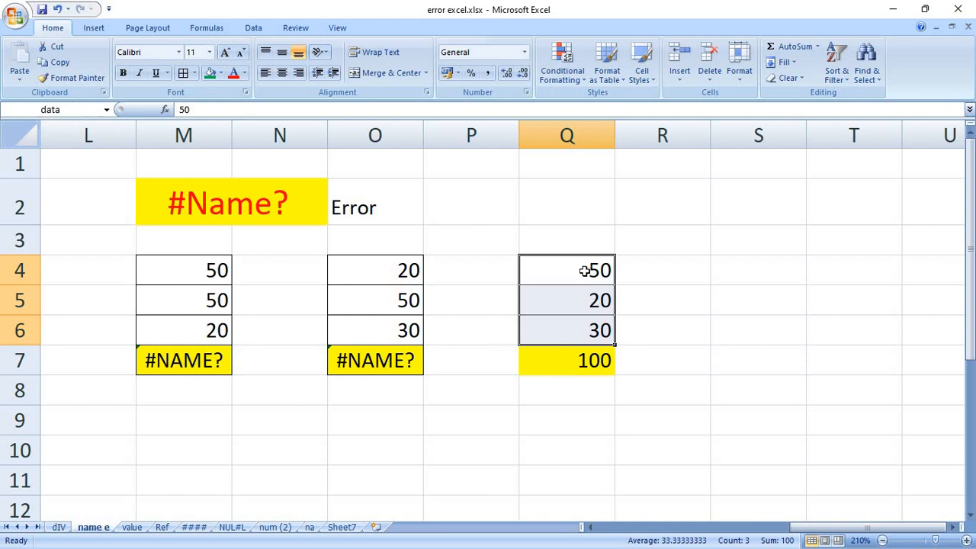
double_click(586, 361)
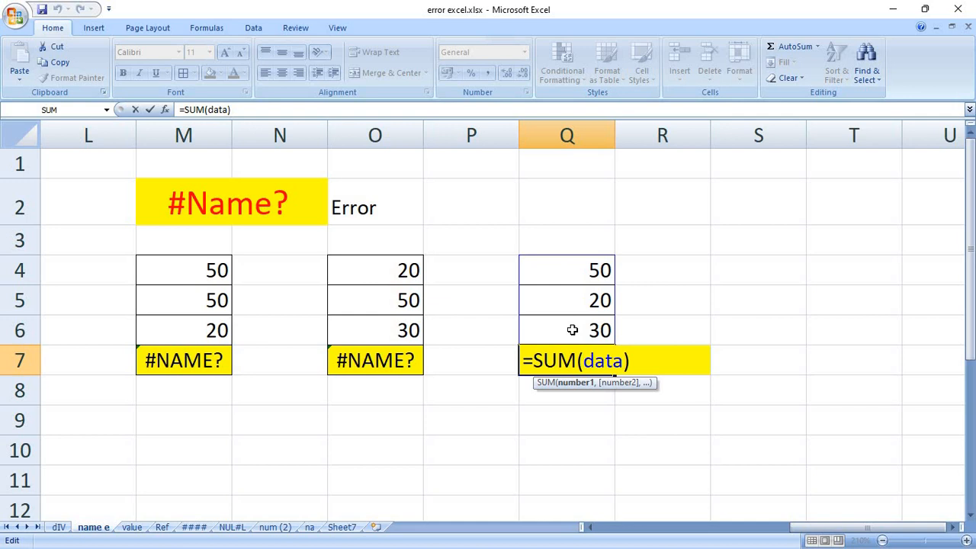
key("Return")
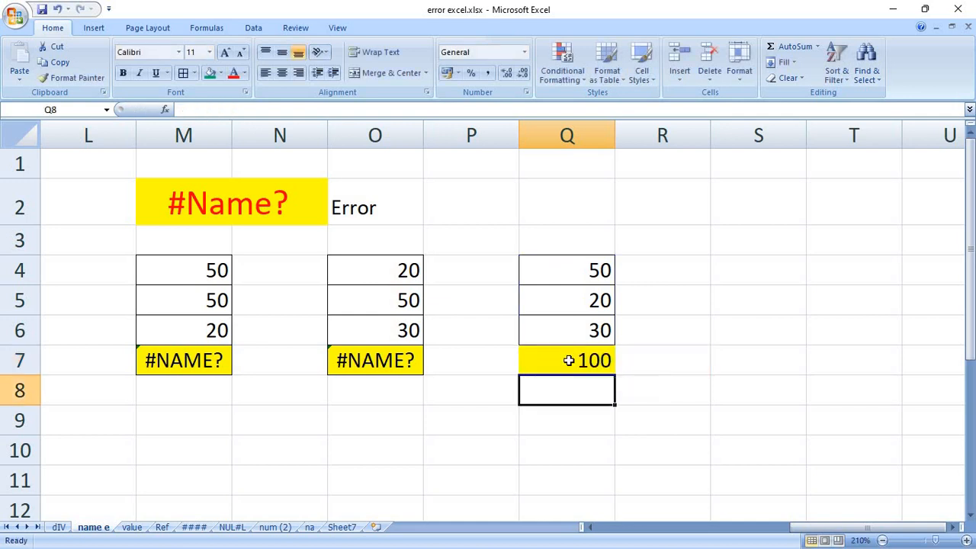
left_click(568, 361)
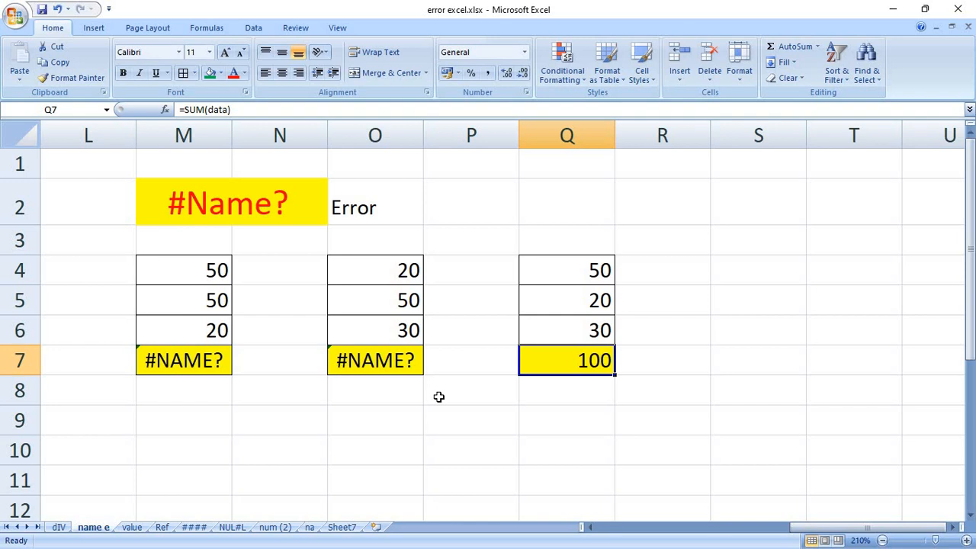
- On the value sheet, enter the addition formula =M4+M5+M6 in cell M7
key("ctrl+Page_Down")
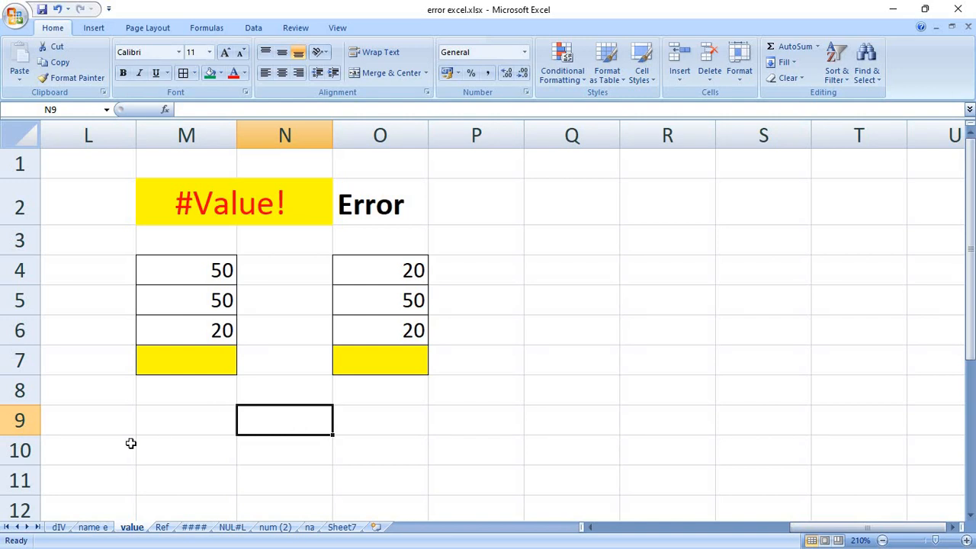
left_click(175, 357)
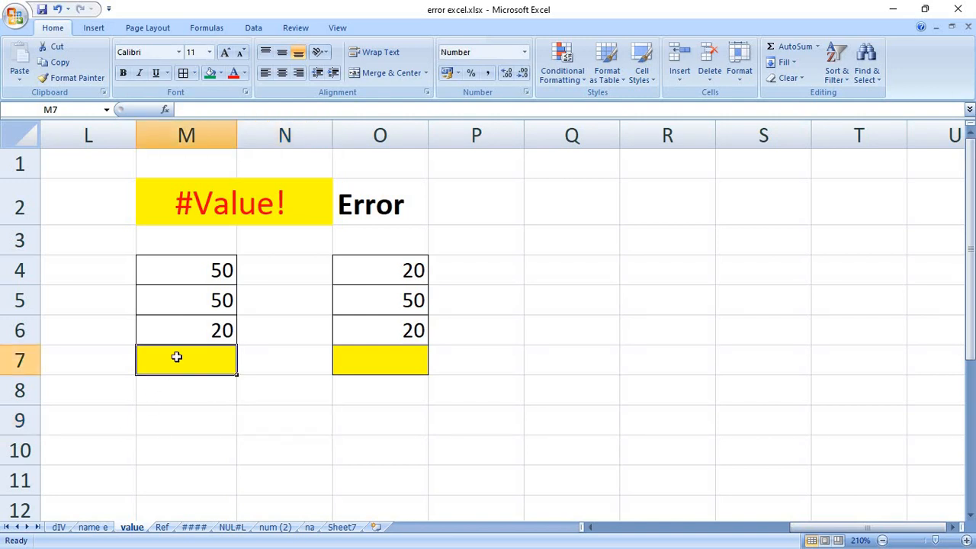
type("=")
left_click(198, 279)
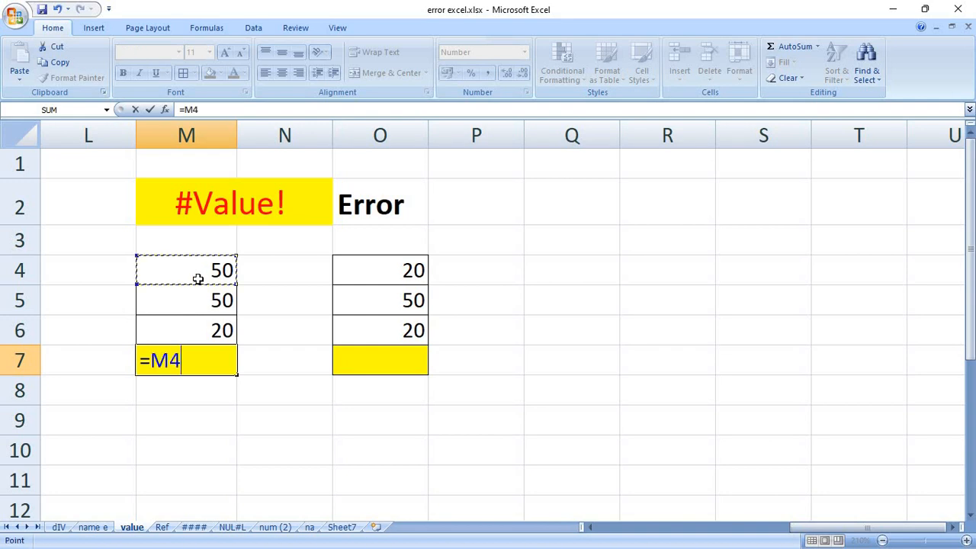
type("+")
left_click(195, 296)
type("+")
left_click(195, 329)
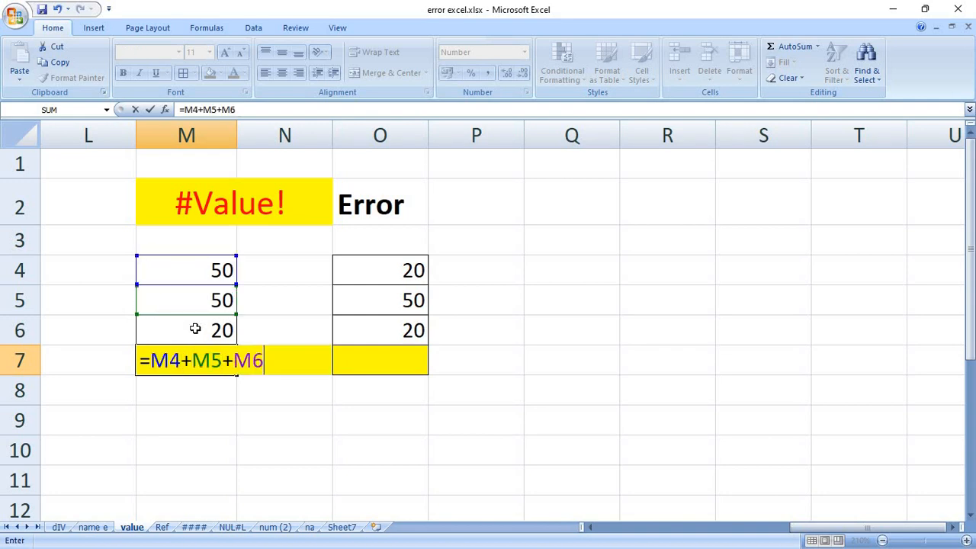
key("Return")
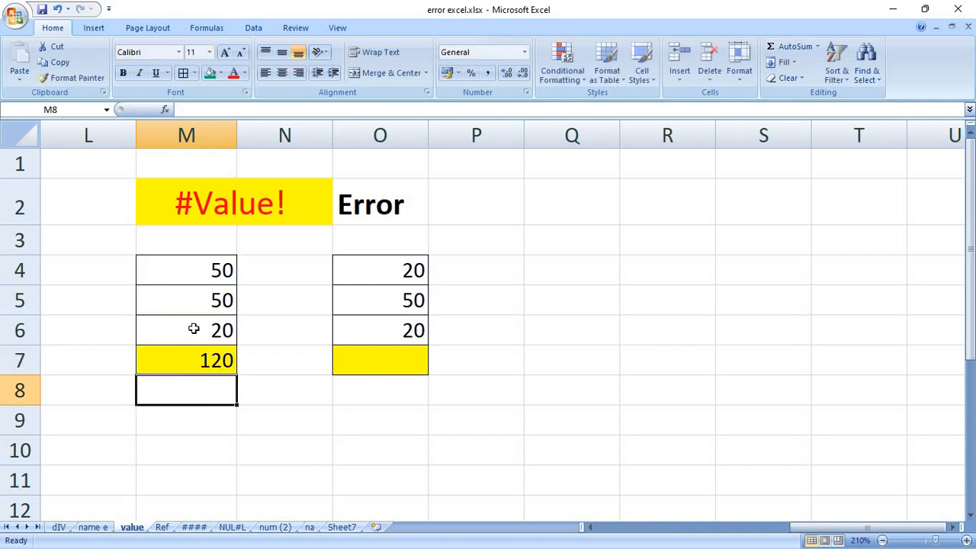
- Replace the number in cell M6 with the text as
left_click(194, 328)
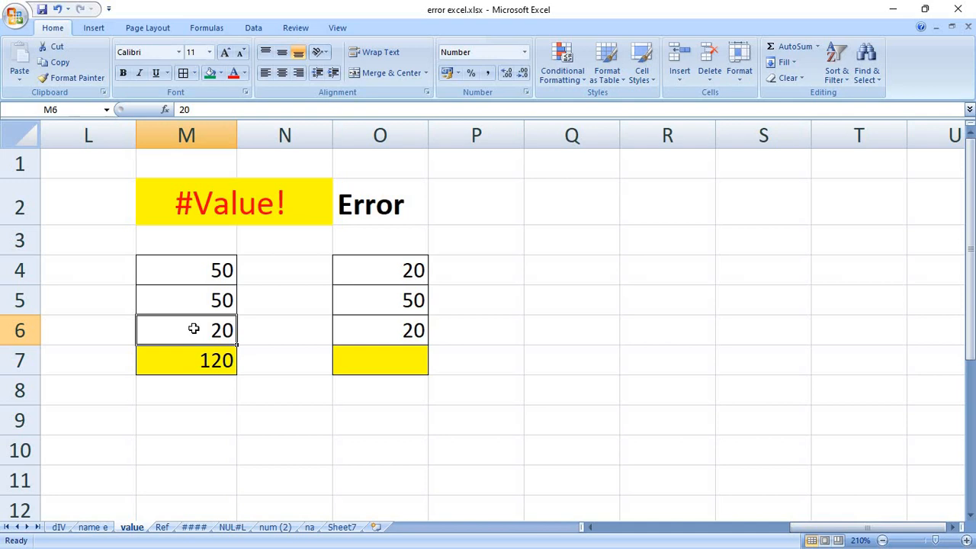
type("as")
key("Return")
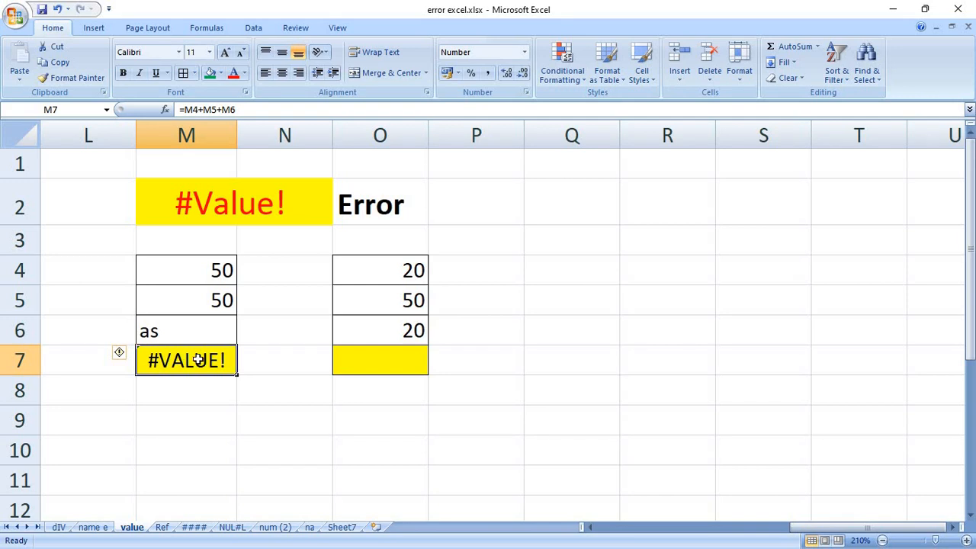
- Replace the addition formula in cell M7 with =sum(M4:M6)
type("=su")
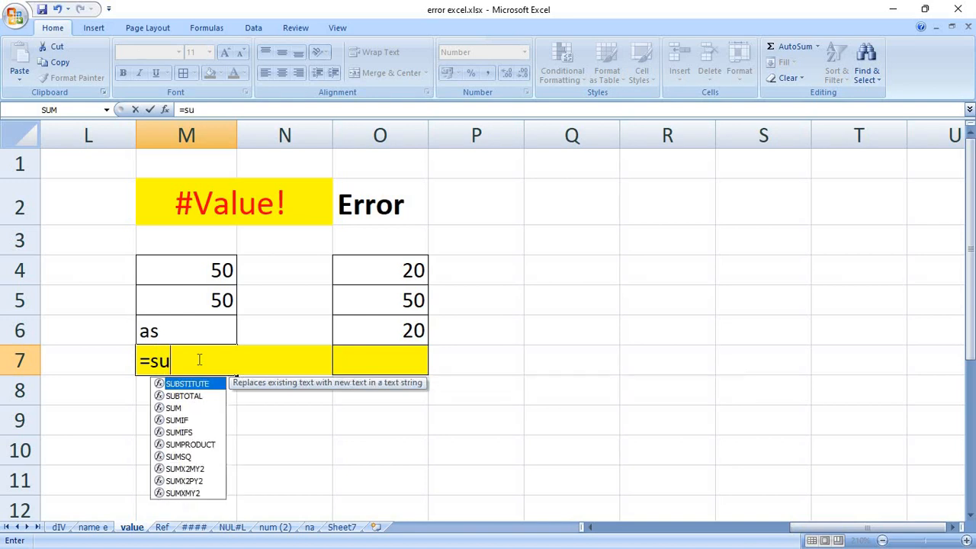
type("m(")
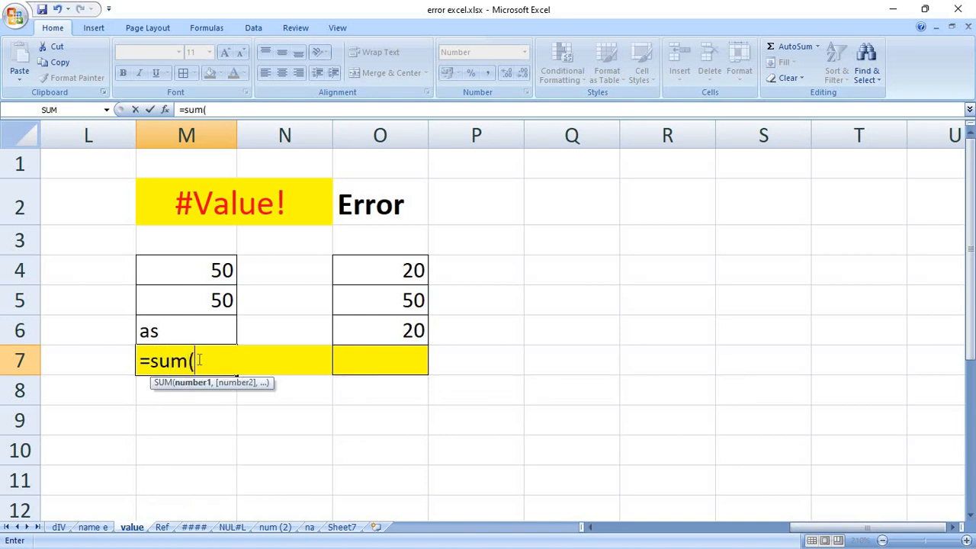
left_click(192, 276)
left_click_drag(193, 305, 190, 328)
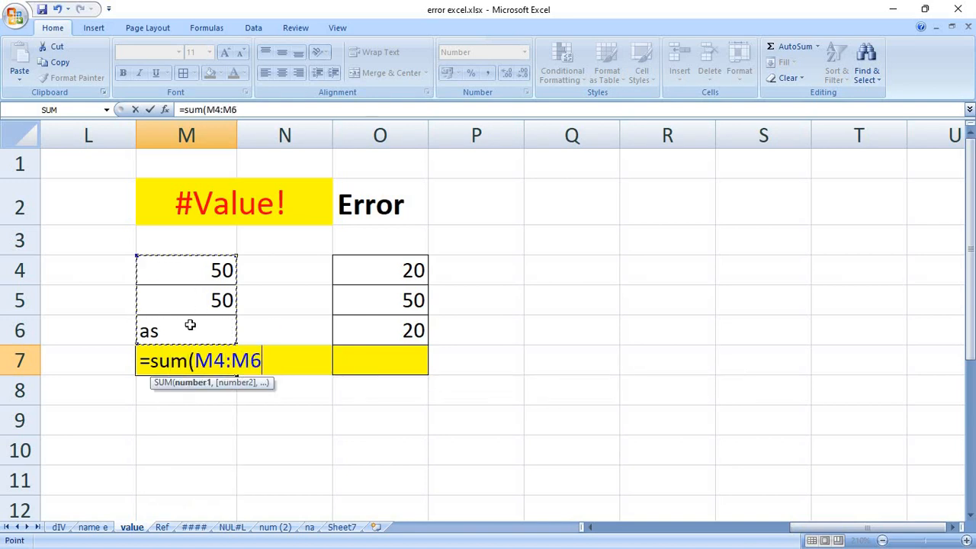
type(")")
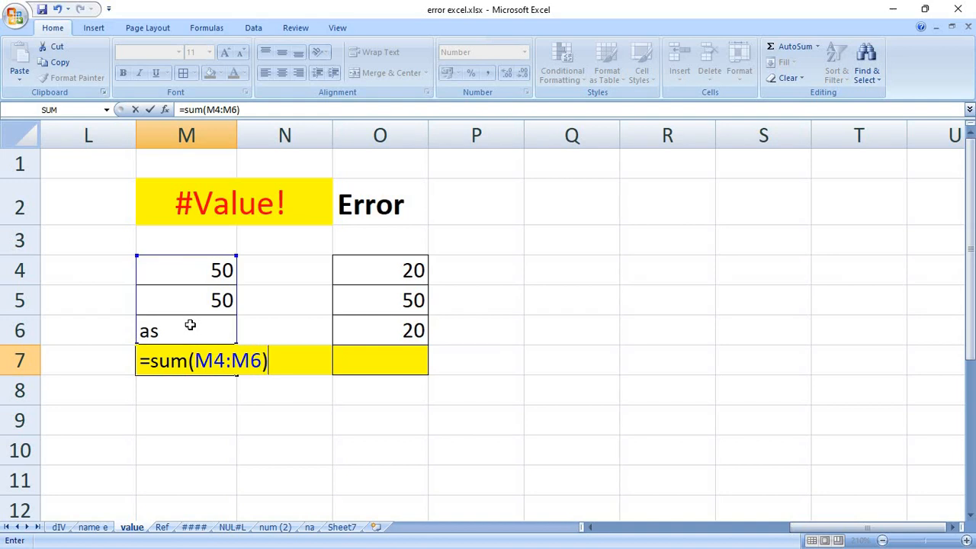
key("Return")
- Replace the number in cell M5 with the text h
left_click(190, 325)
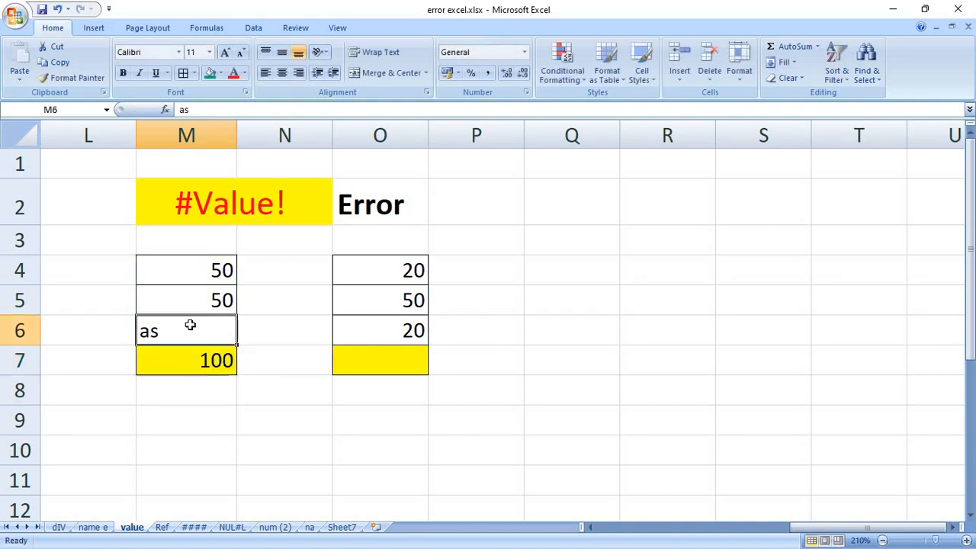
left_click(179, 302)
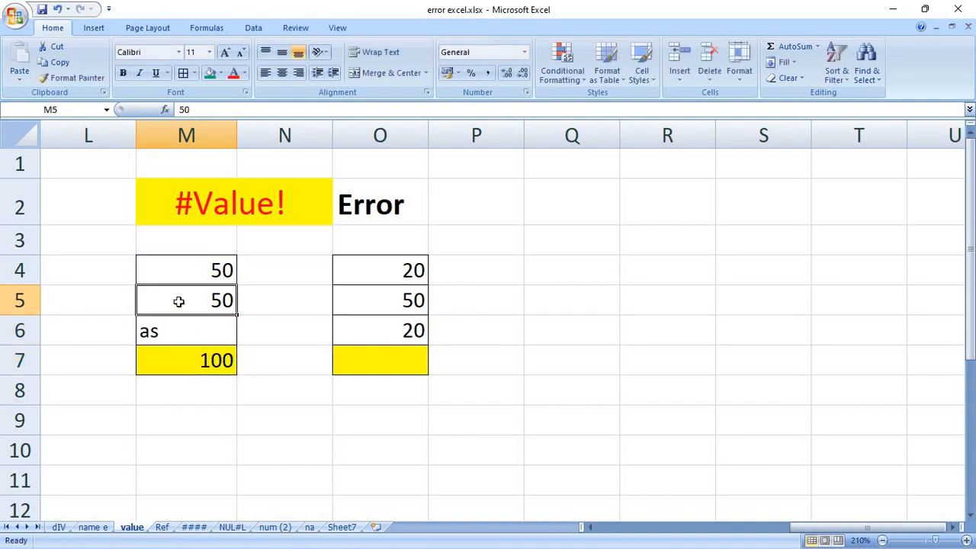
type("h")
key("Return")
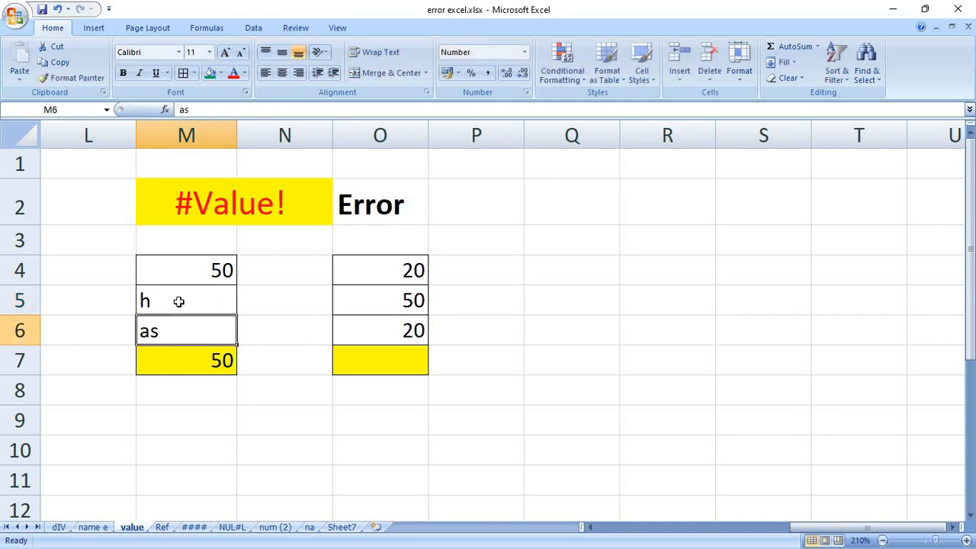
left_click(177, 305)
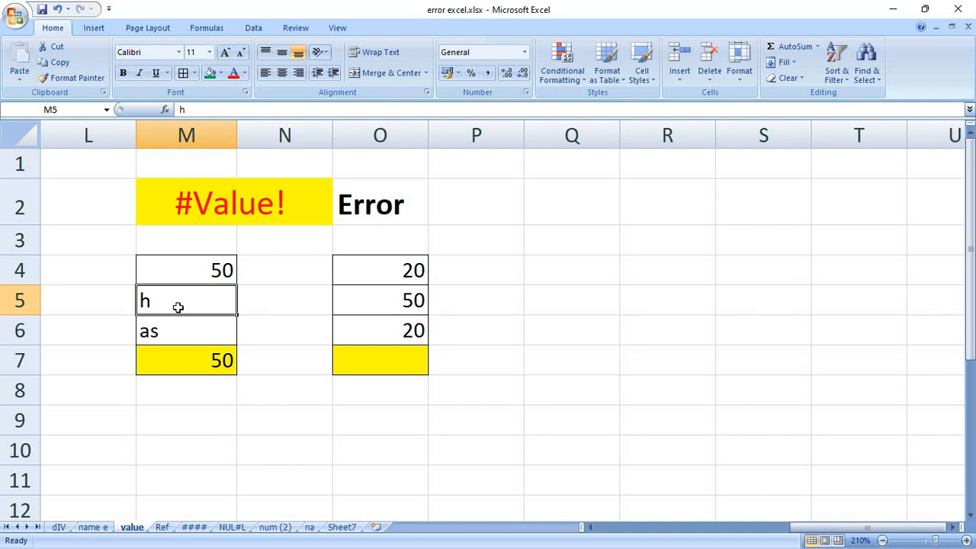
- On the Ref sheet, enter the addition formula =P4+Q4+R4 in cell S4
left_click(162, 527)
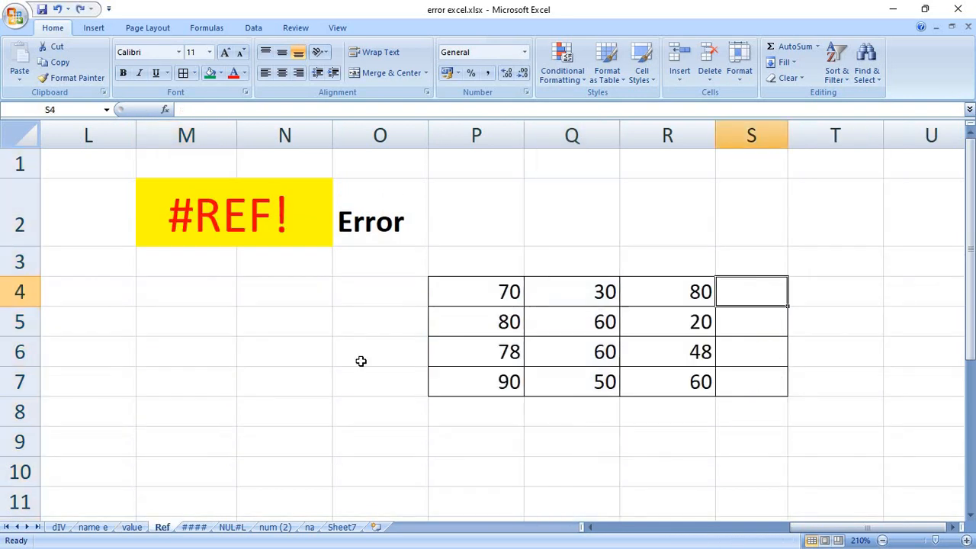
left_click(361, 360)
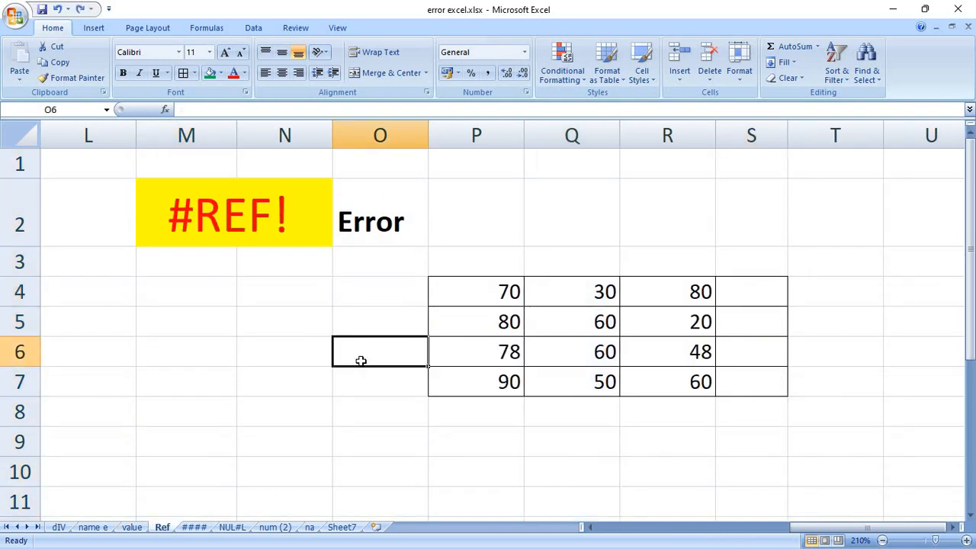
left_click(777, 294)
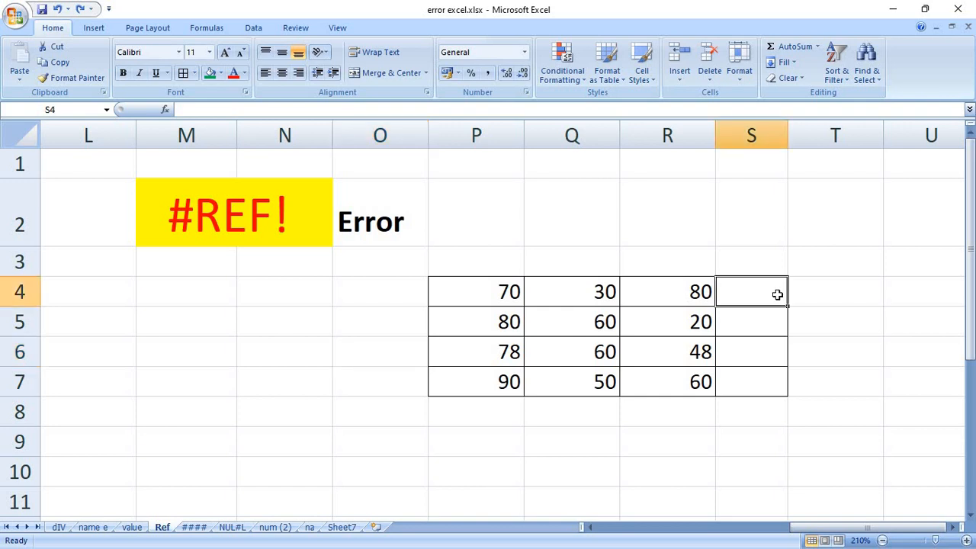
type("=")
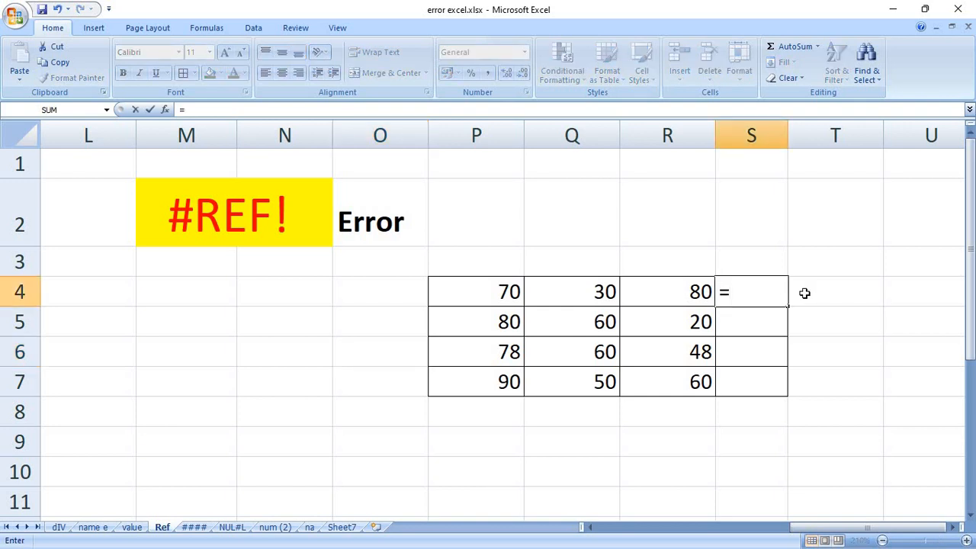
left_click(481, 298)
type("+")
left_click(549, 292)
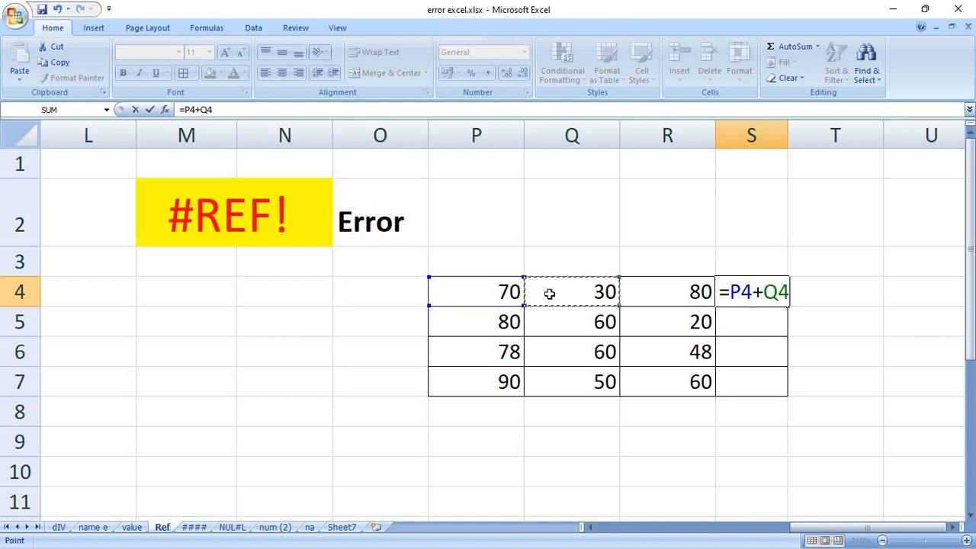
type("+")
left_click(670, 296)
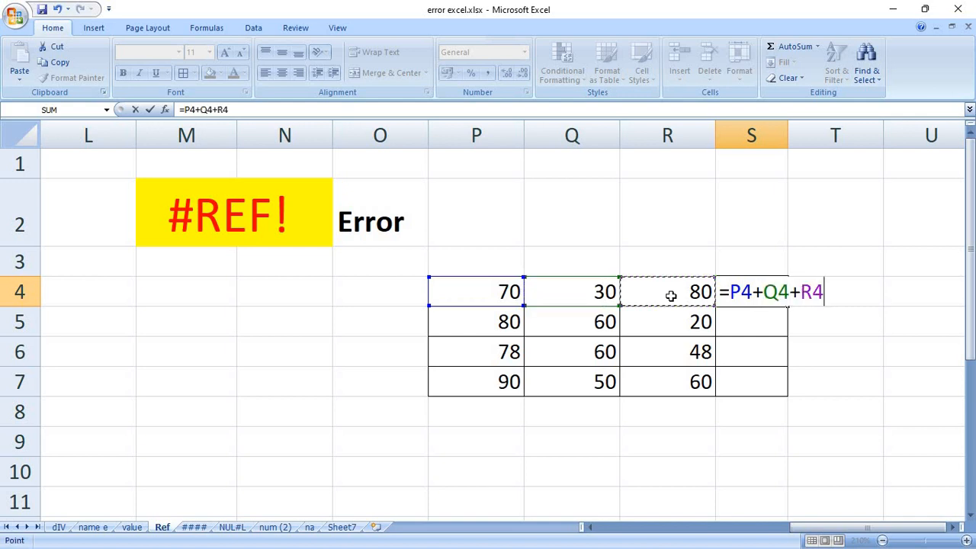
key("Return")
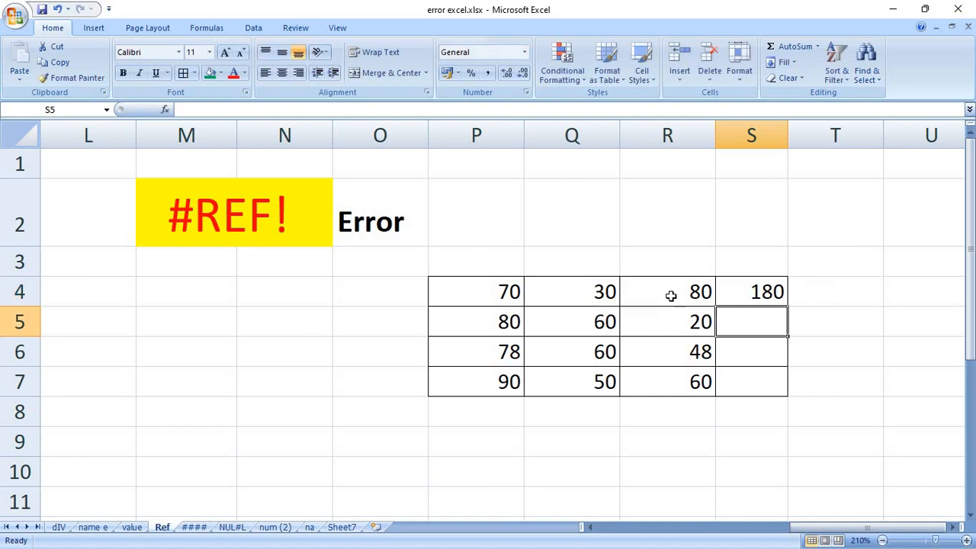
- Fill the S4 formula down through S7 and review the cell references in S4
left_click(749, 294)
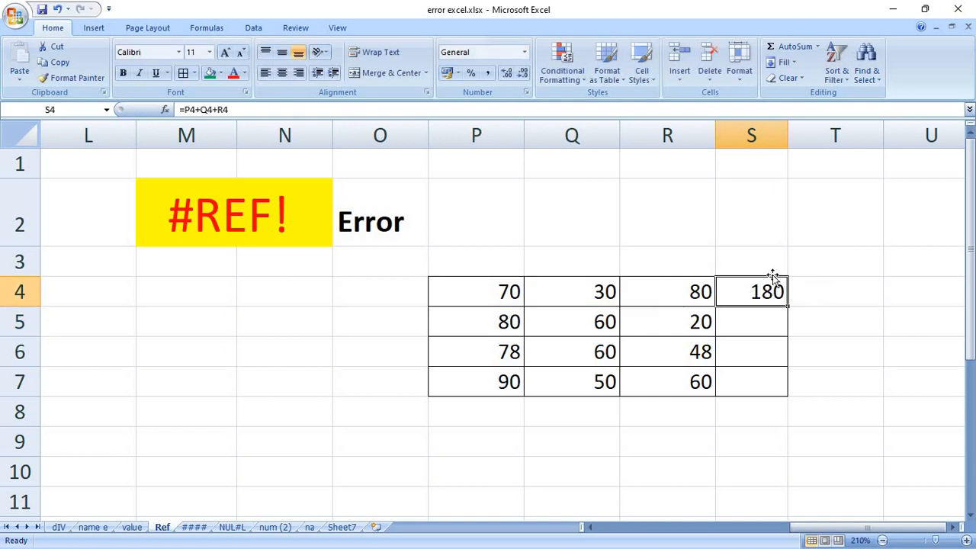
double_click(787, 306)
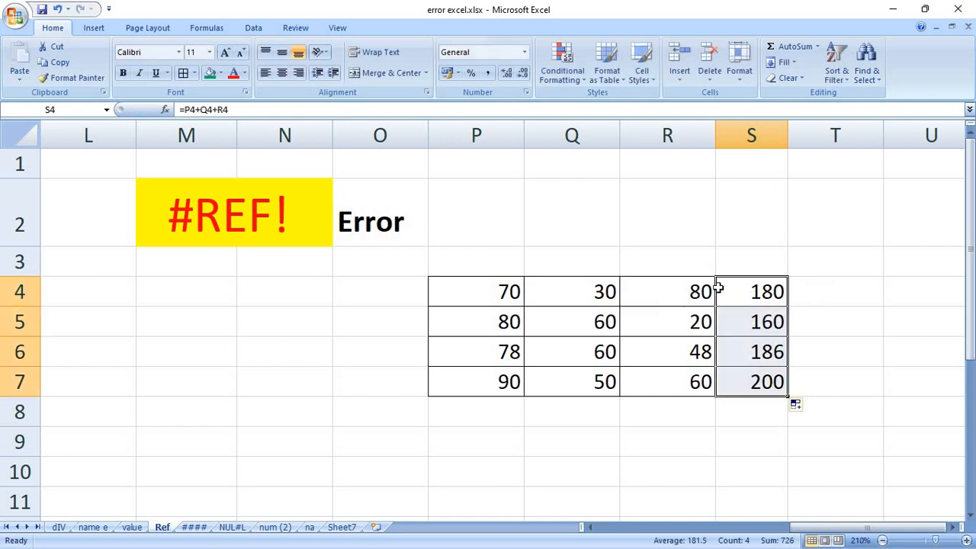
left_click(754, 292)
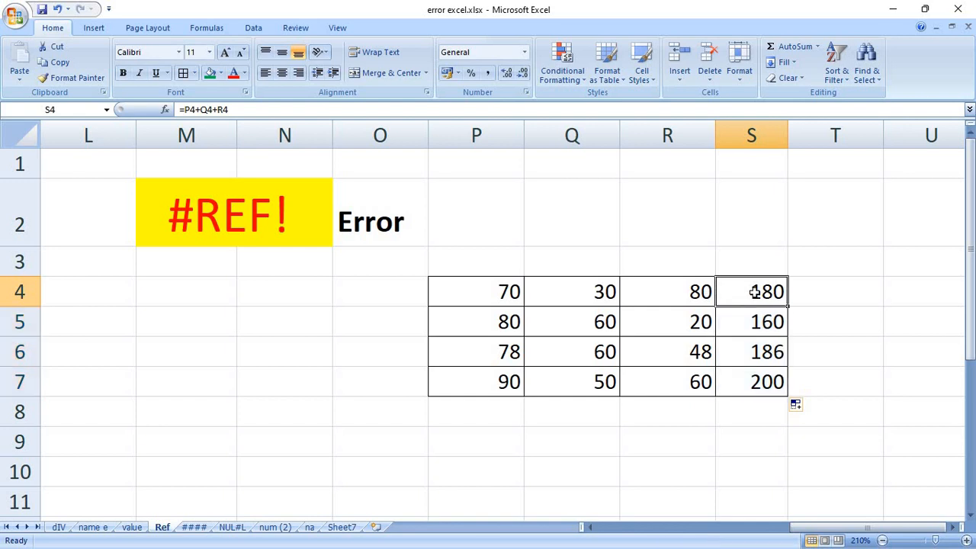
double_click(756, 295)
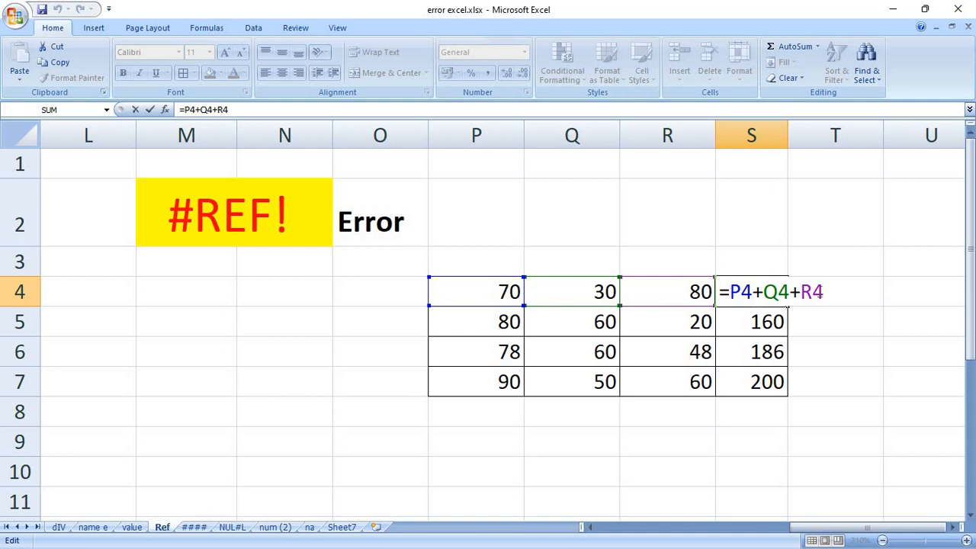
key("Return")
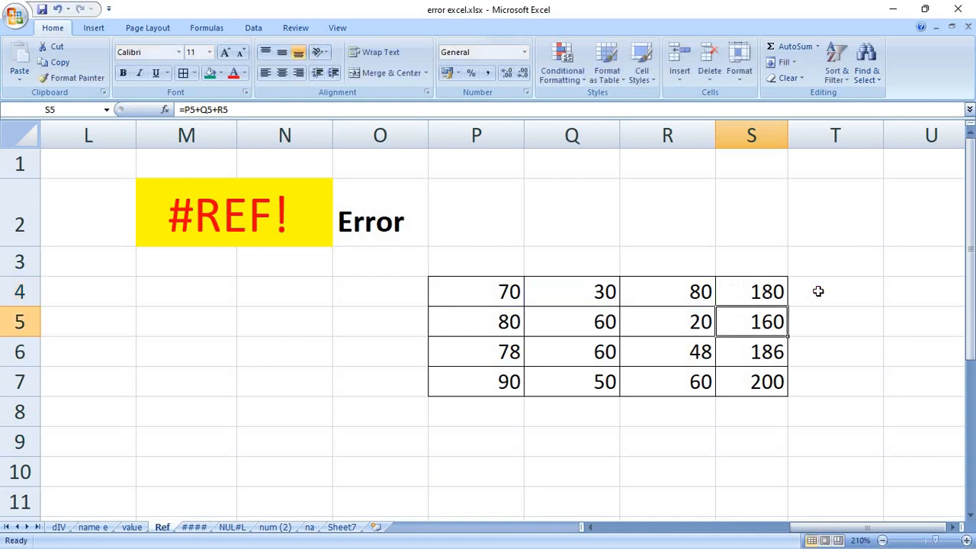
- Delete the whole column Q and inspect the formula in cell R4
left_click(572, 136)
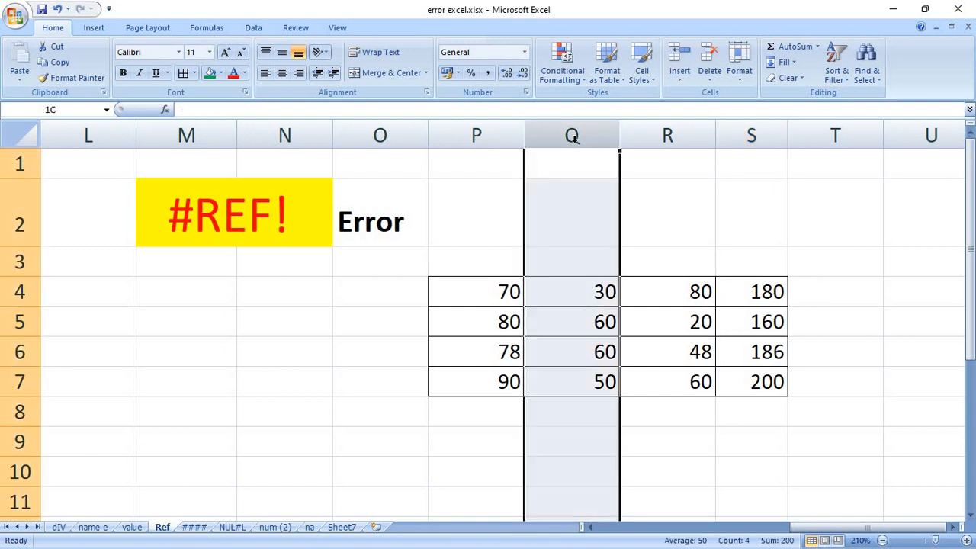
right_click(574, 139)
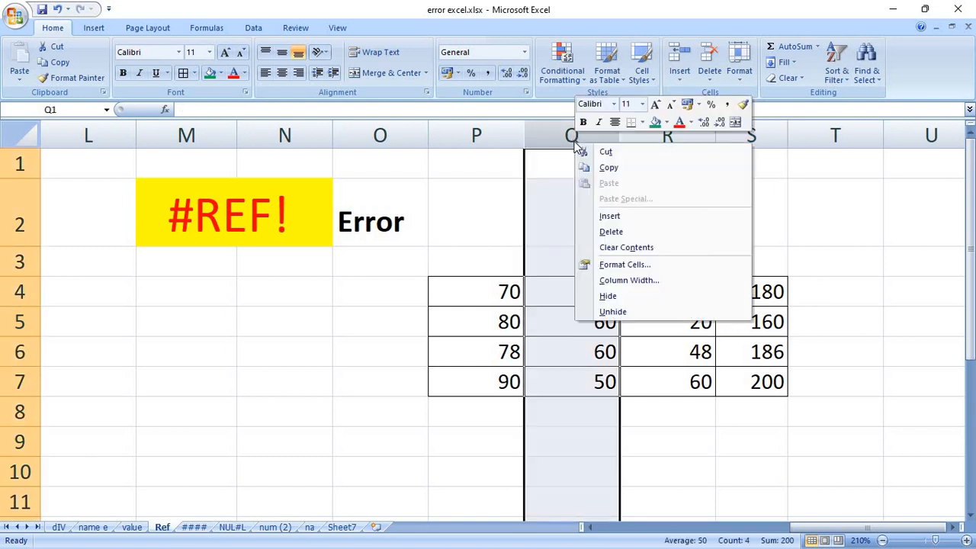
left_click(627, 231)
left_click(672, 296)
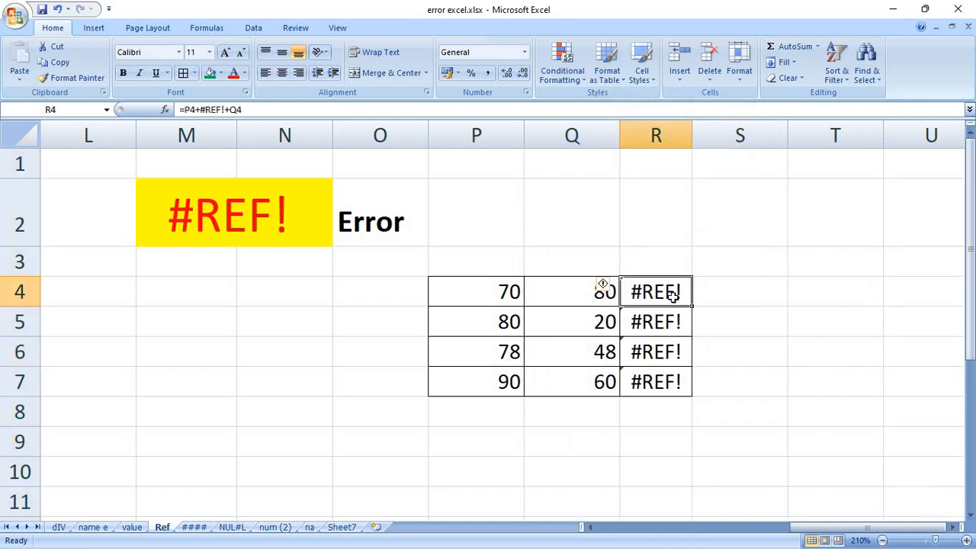
double_click(672, 296)
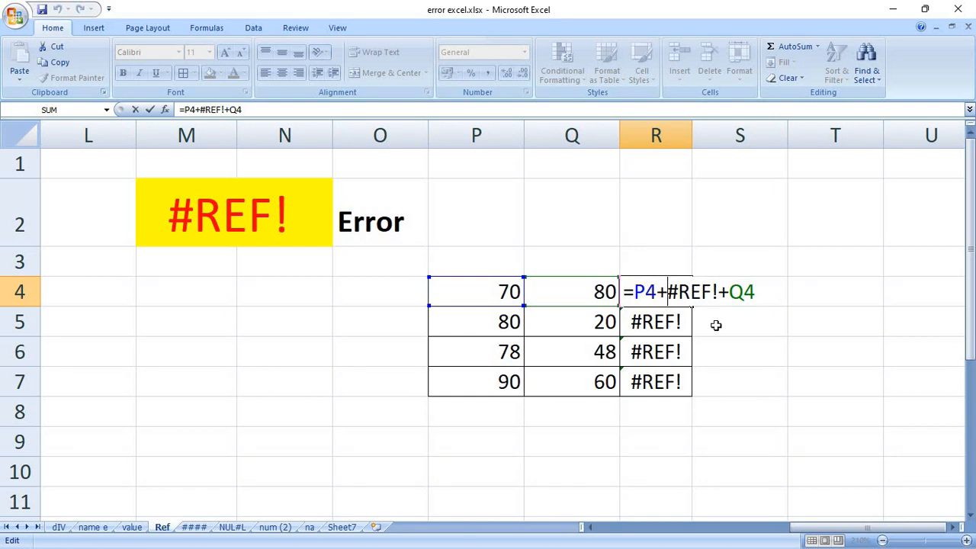
key("Return")
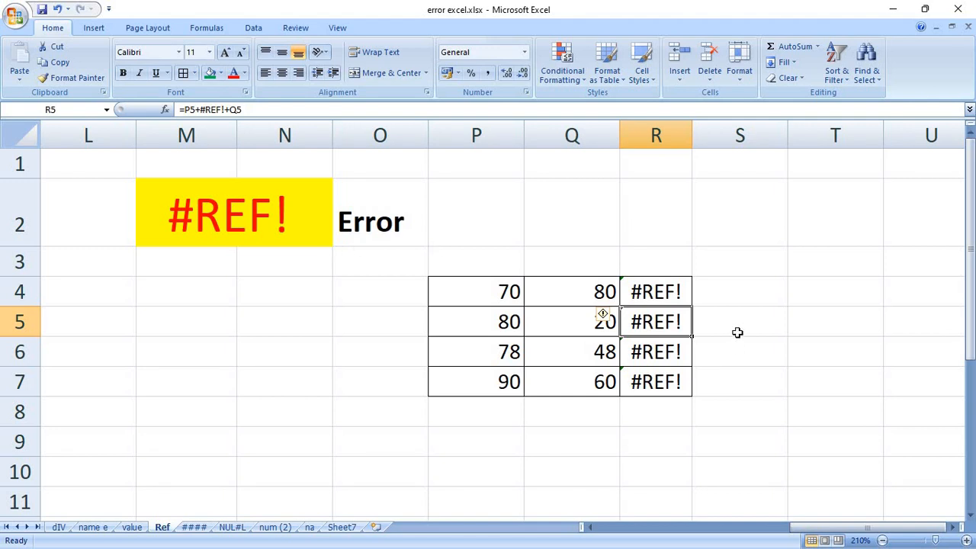
- Undo the deletion of column Q
key("Up")
key("ctrl+z")
- Replace the formula in cell S4 with =SUM(P4:R4) and fill it down through S7
left_click(752, 297)
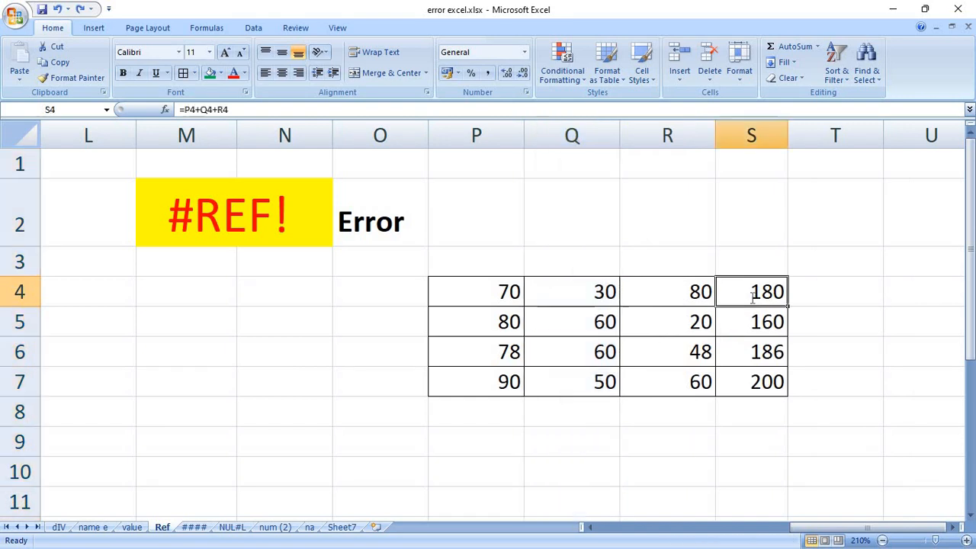
double_click(752, 298)
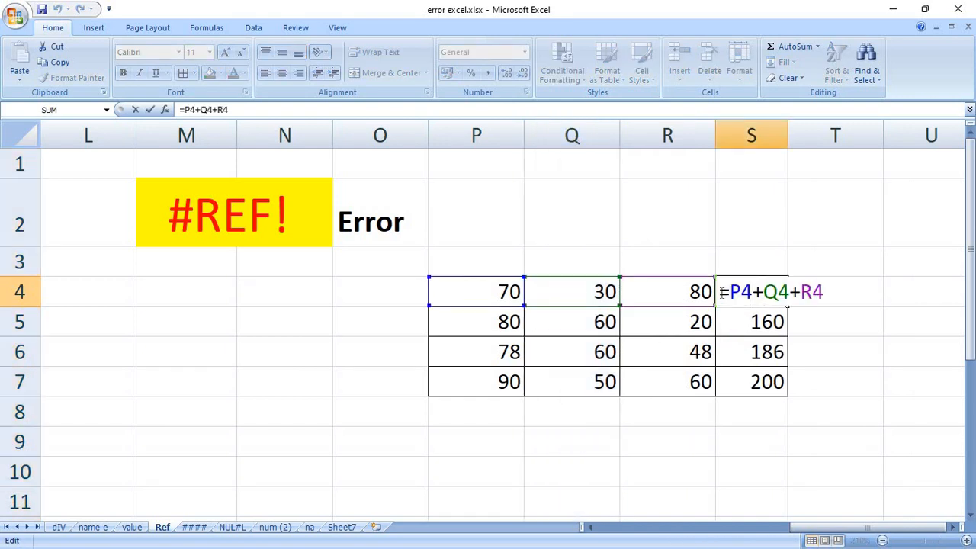
key("Escape")
type("=sum")
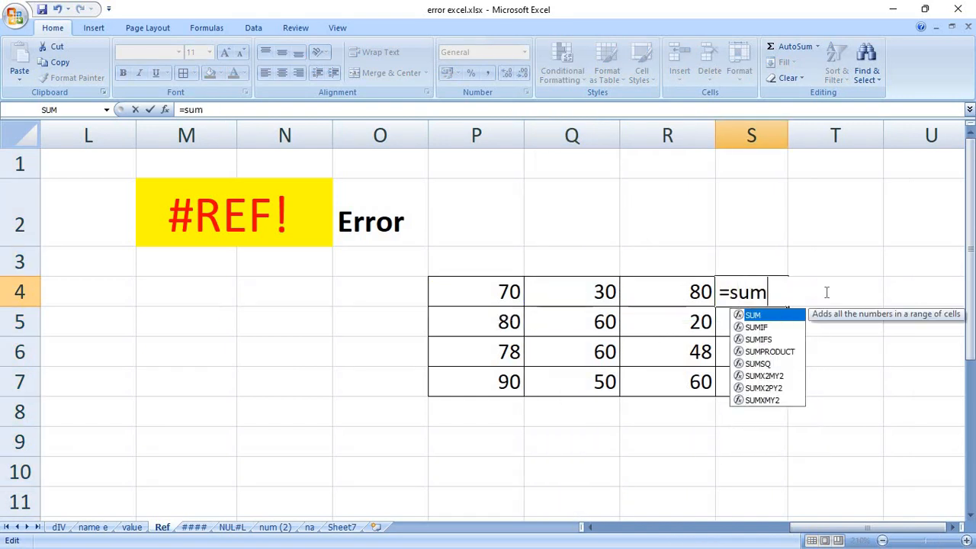
type("(")
left_click_drag(488, 293, 672, 299)
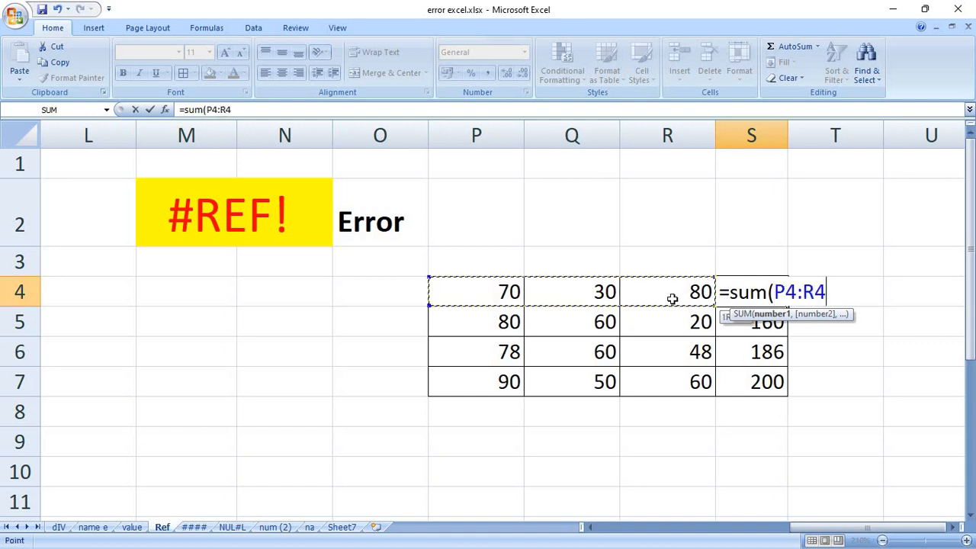
type(")")
key("Return")
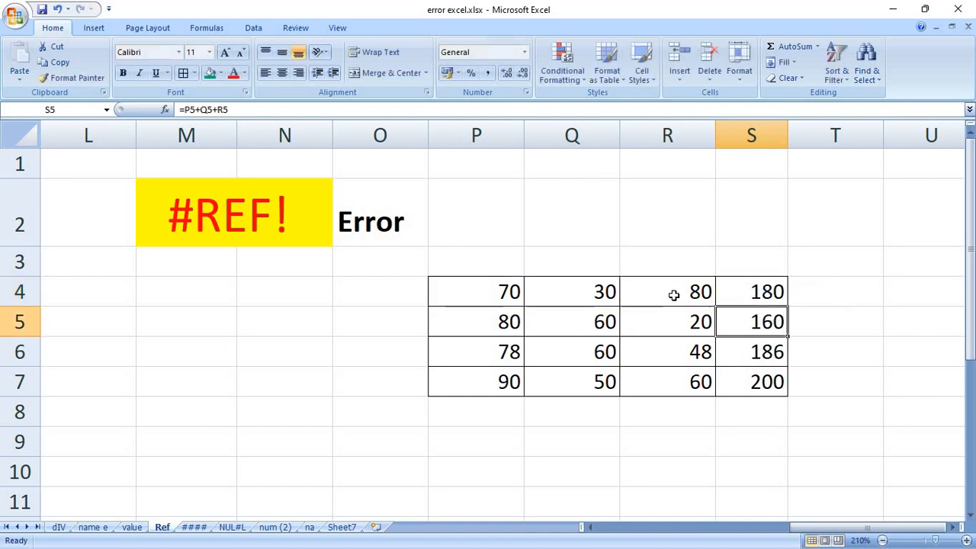
left_click(736, 290)
left_click_drag(788, 307, 793, 392)
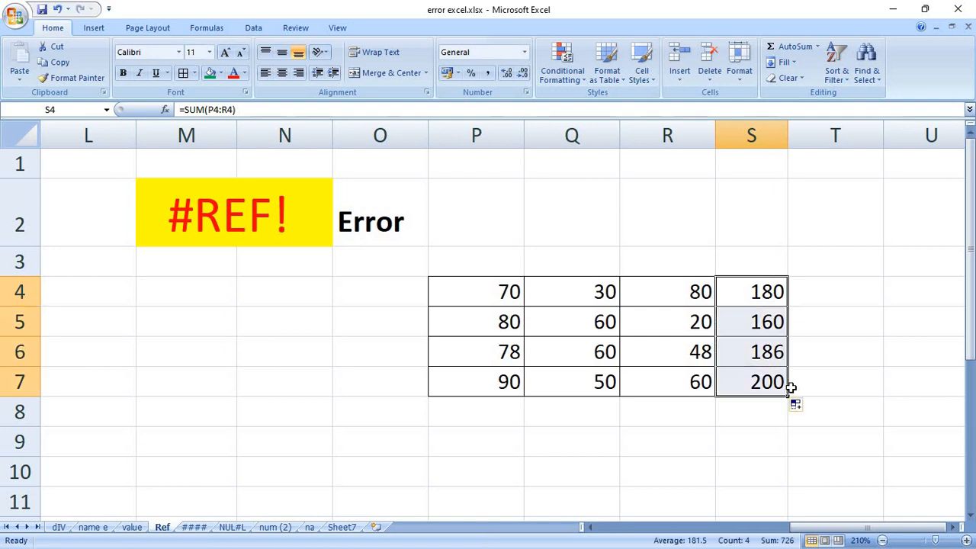
- Delete column Q again and inspect the SUM formula in cell R4
left_click(578, 139)
right_click(580, 138)
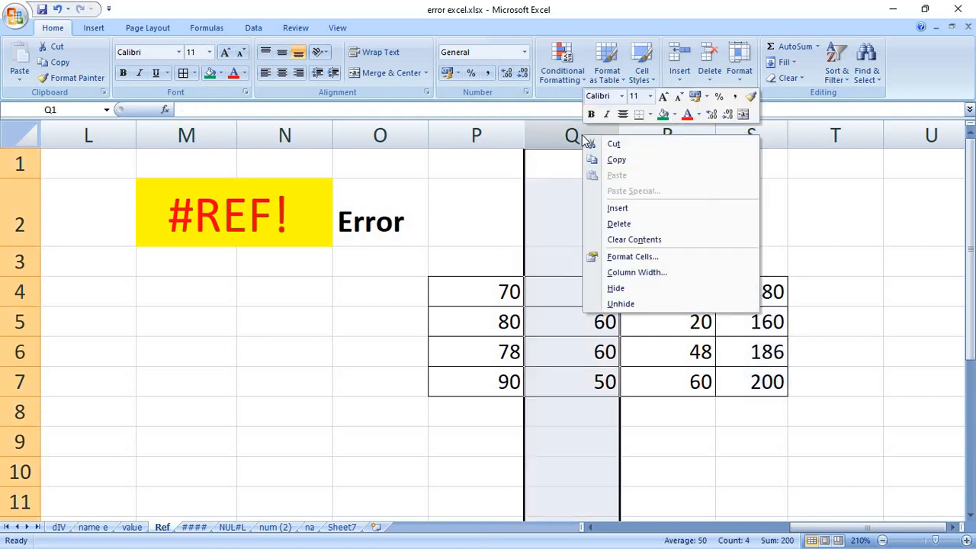
left_click(620, 224)
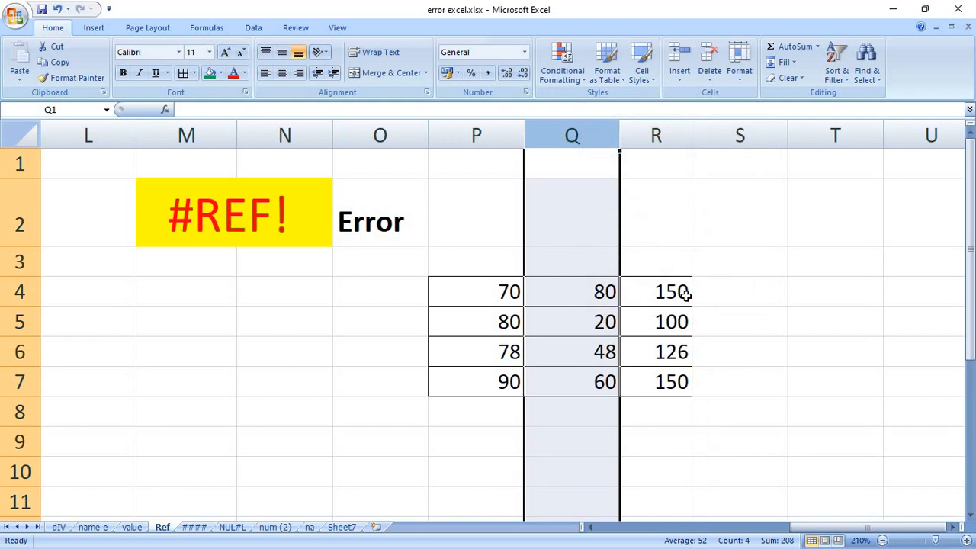
double_click(685, 295)
key("Return")
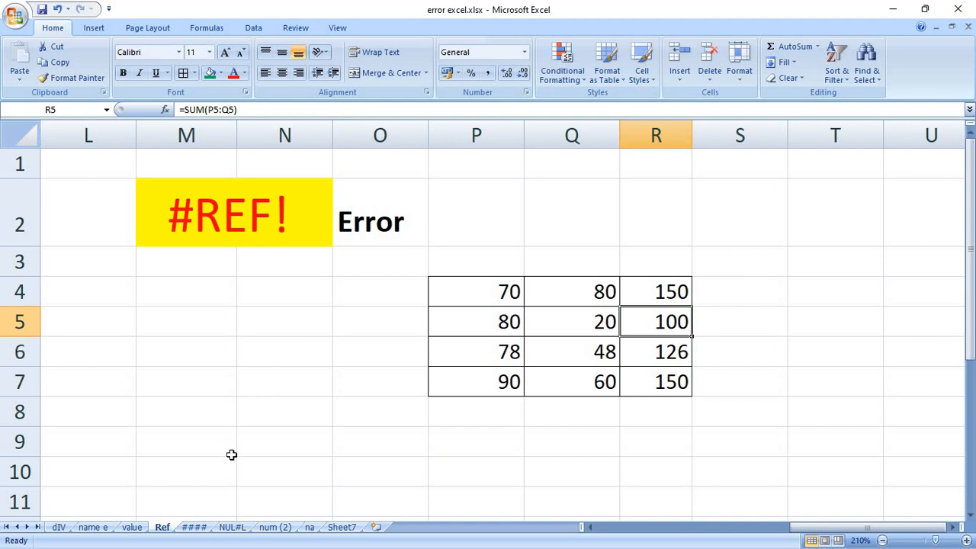
- On the #### sheet, narrow column Q and enter 1987423 in cell Q3
left_click(195, 526)
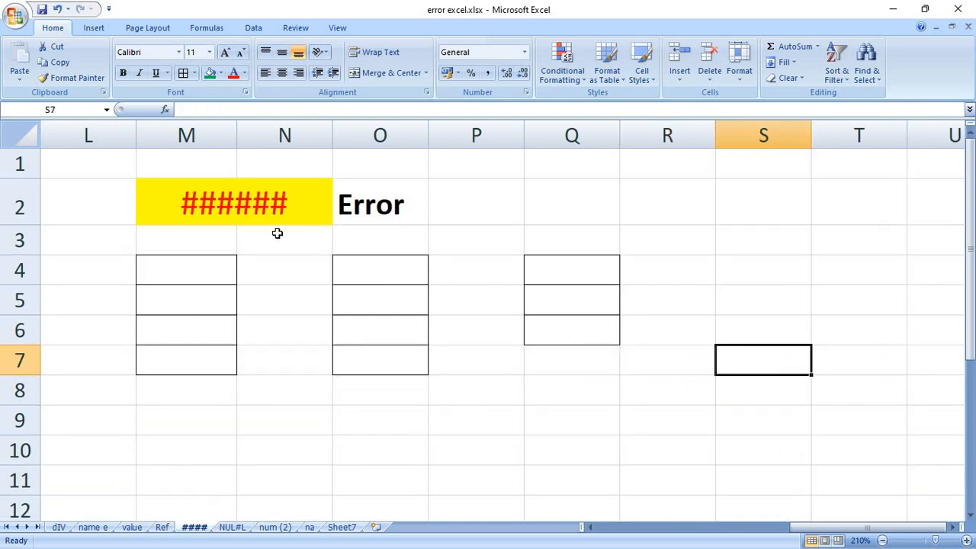
left_click(545, 232)
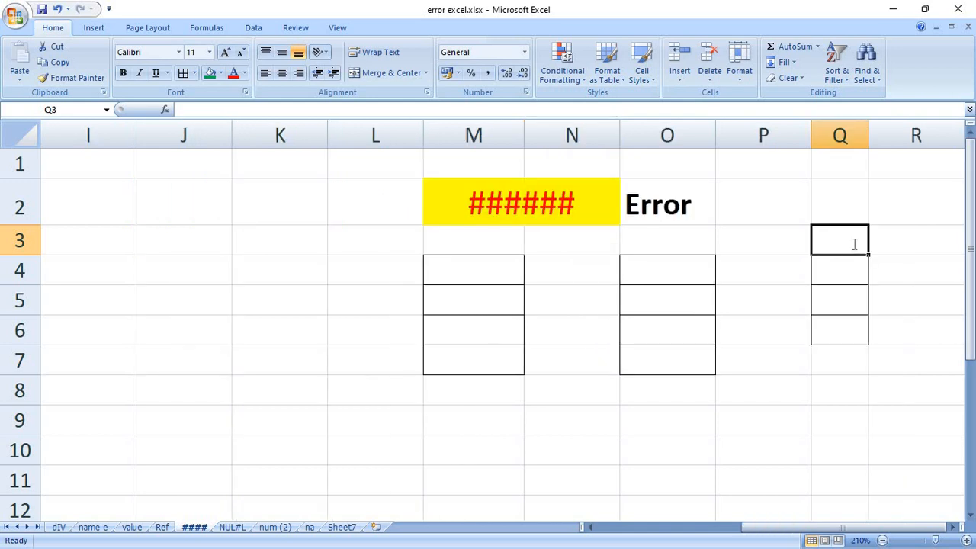
type("1987")
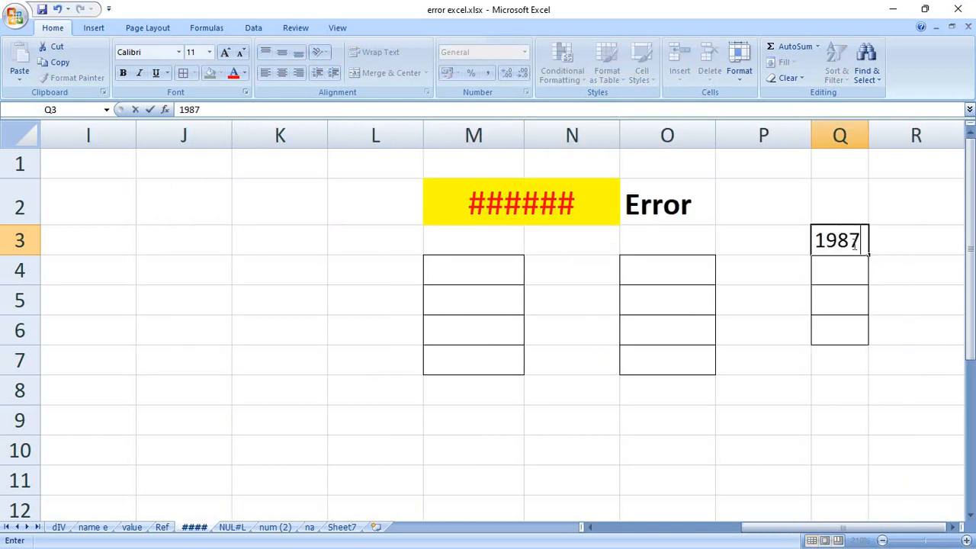
type("423")
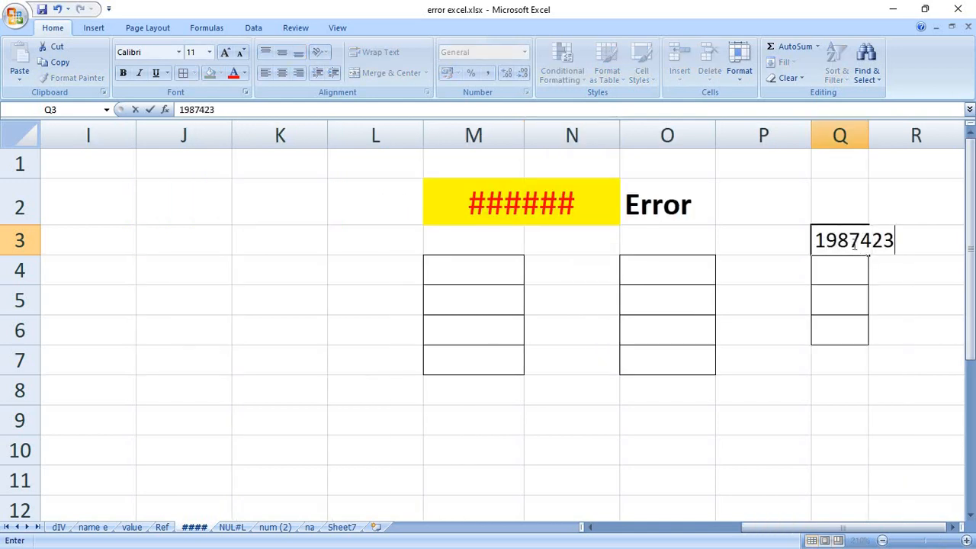
key("Return")
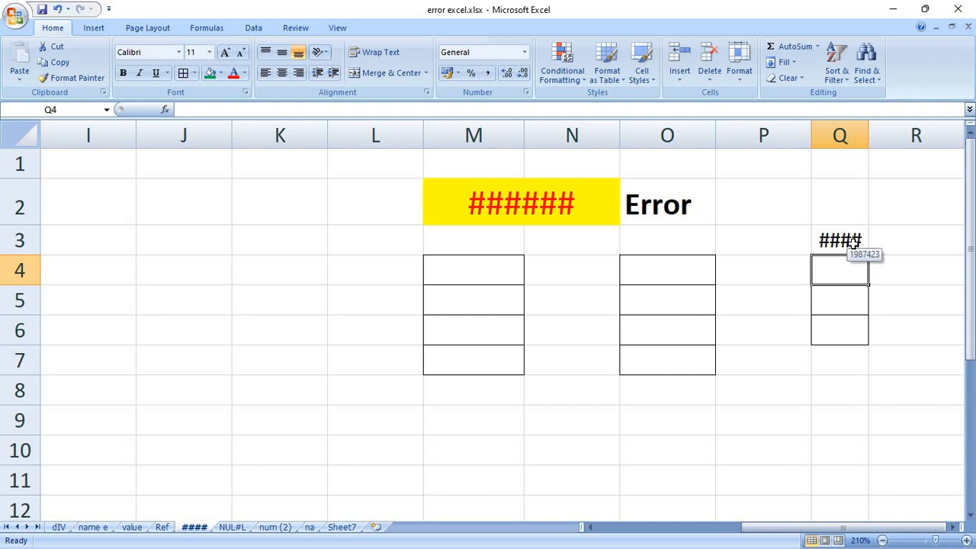
- Widen column Q enough to fit the whole number in cell Q3
left_click(854, 243)
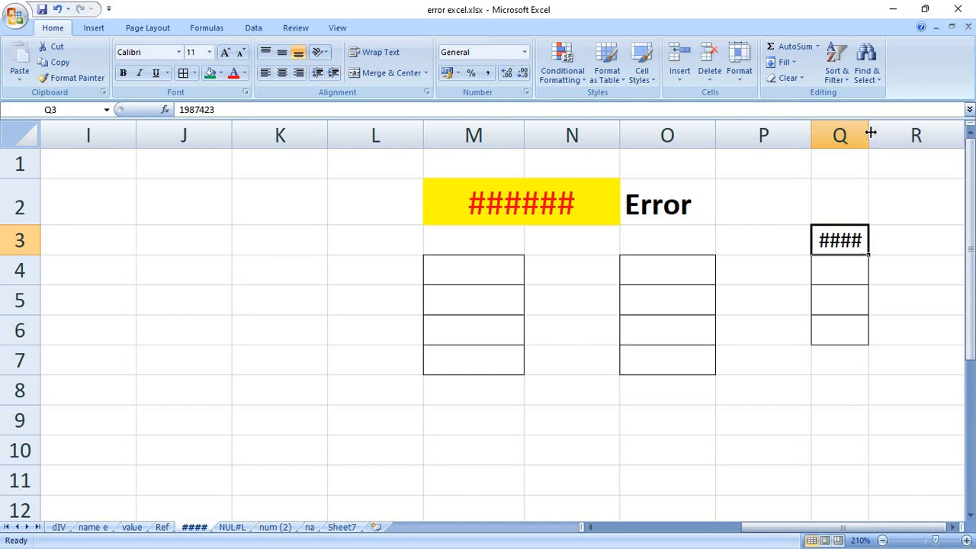
left_click_drag(870, 132, 918, 135)
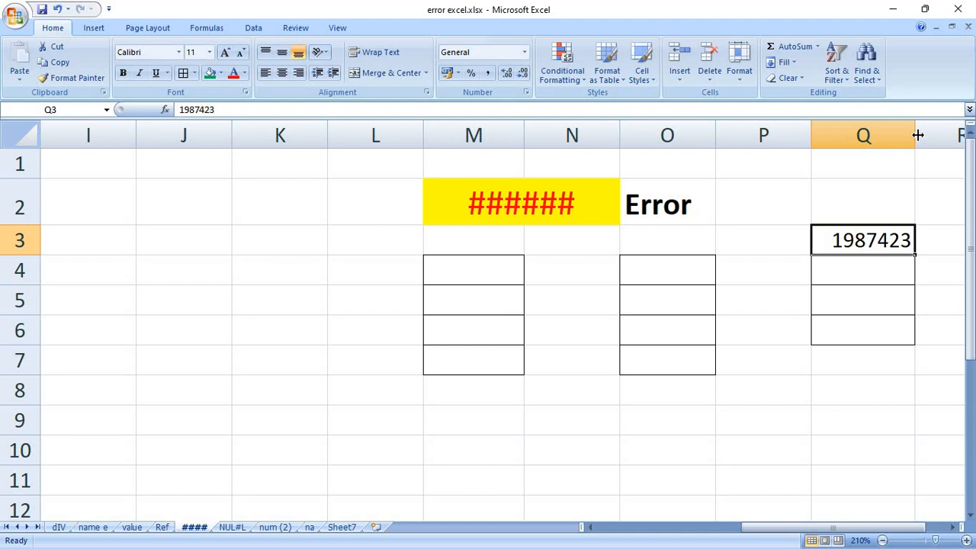
left_click(877, 271)
left_click(865, 250)
- Enter the date 19-04-2023 in cell Q4 and widen column Q slightly to fit it
left_click(862, 275)
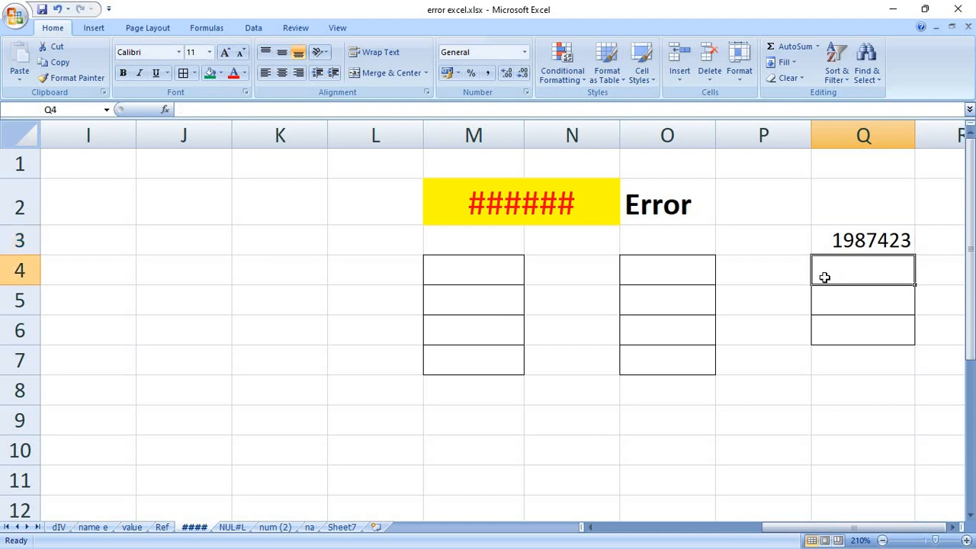
type("19")
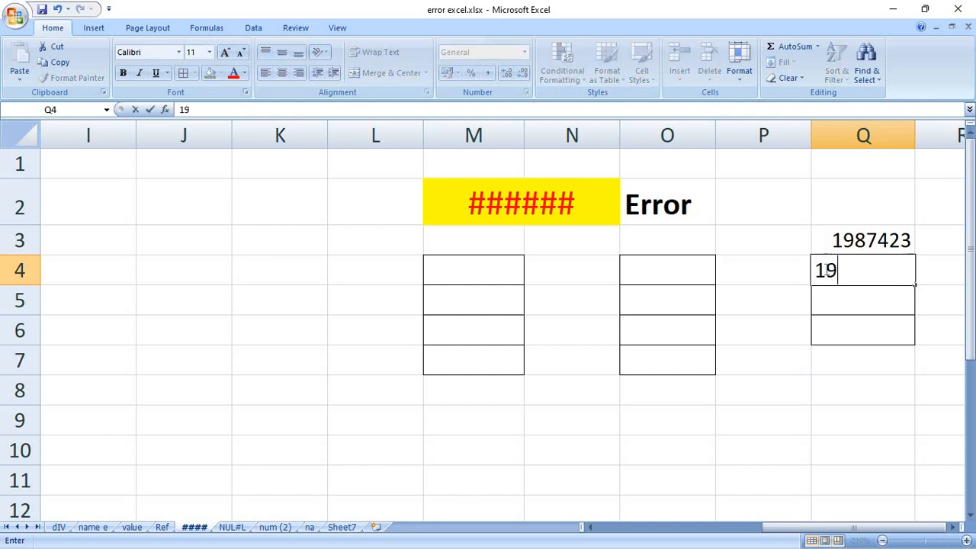
type("/04")
key("Return")
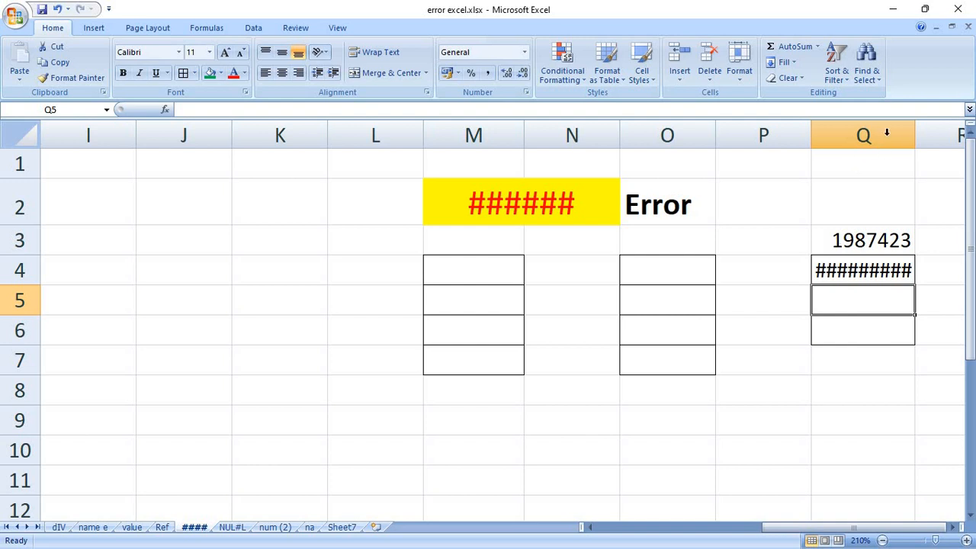
left_click_drag(915, 125, 930, 125)
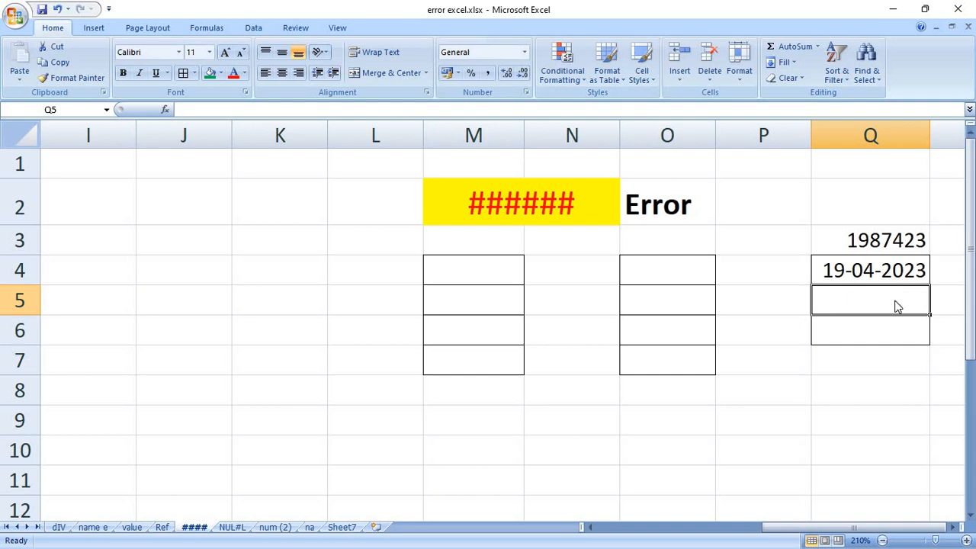
- Enter the long text "fsdfsdf f sdfsf sdfsdf sdfsdf s" in cell Q5 and compare it with Q3 and Q4
type("fsdfsdf ")
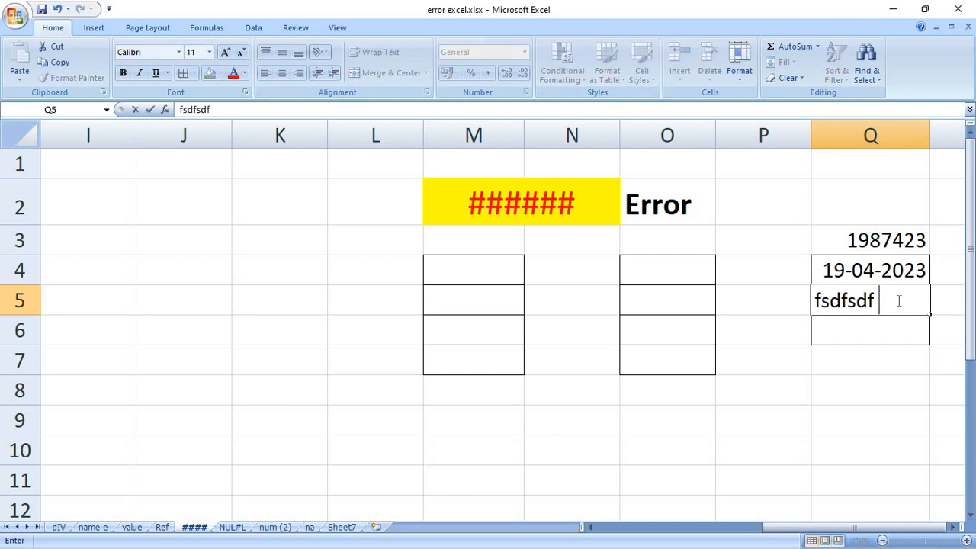
type(" f sdfsf sdfsdf sdfsdf s")
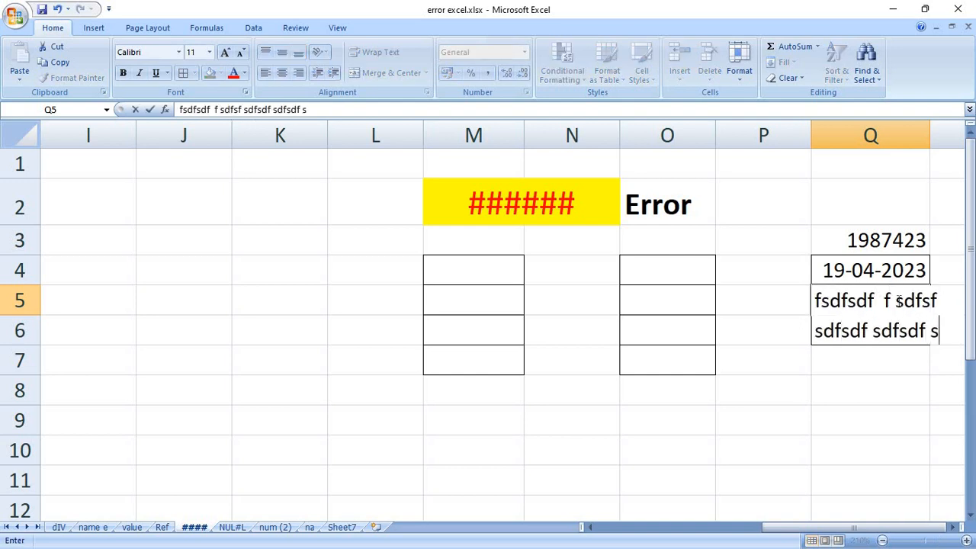
key("Return")
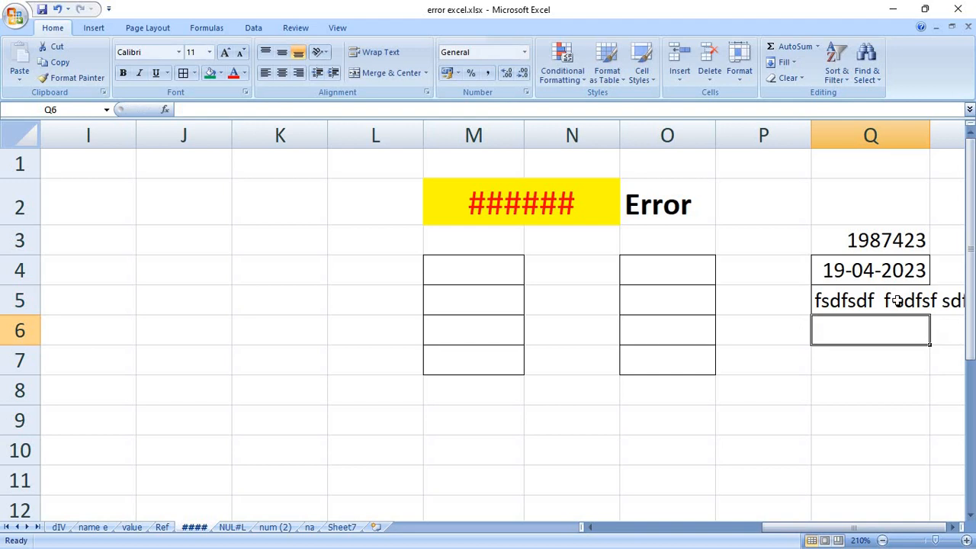
left_click(897, 301)
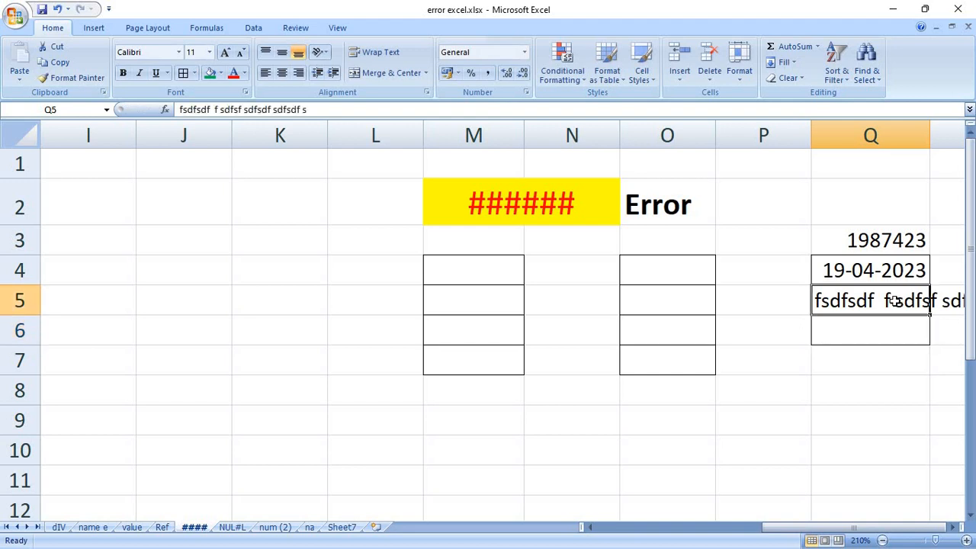
left_click(923, 240)
left_click(883, 267)
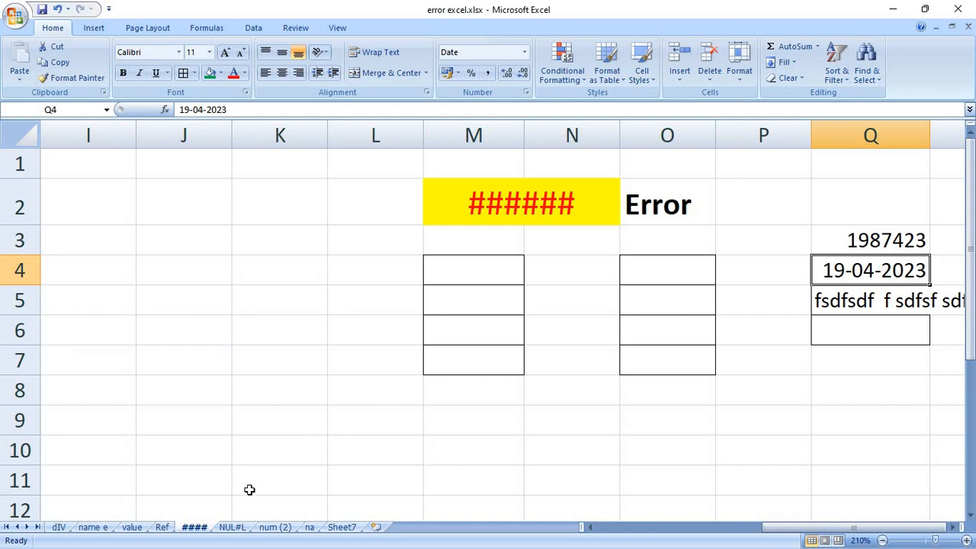
- On the NUL#L sheet, enter the formula =B4+B5 B6 in cell B7, with a space instead of the second plus sign
left_click(233, 527)
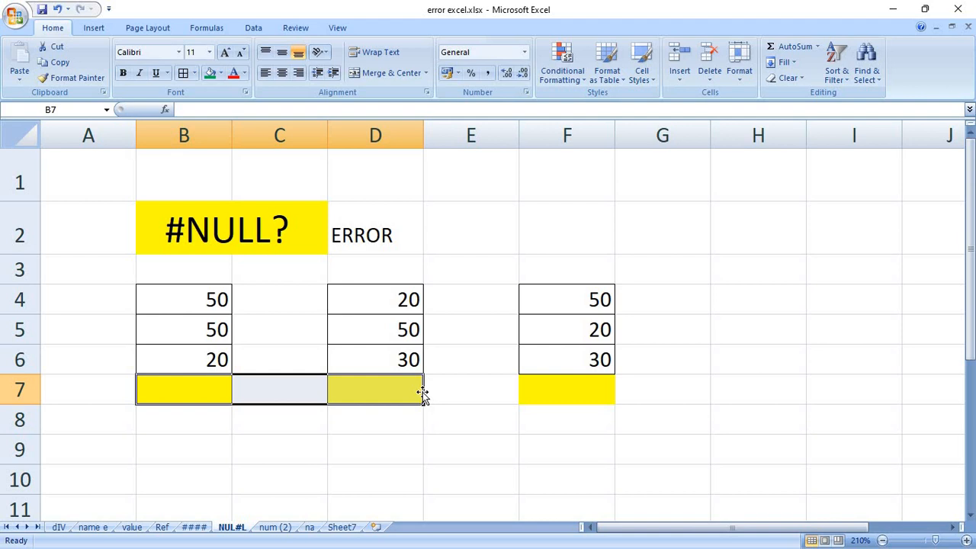
left_click(190, 381)
type("=")
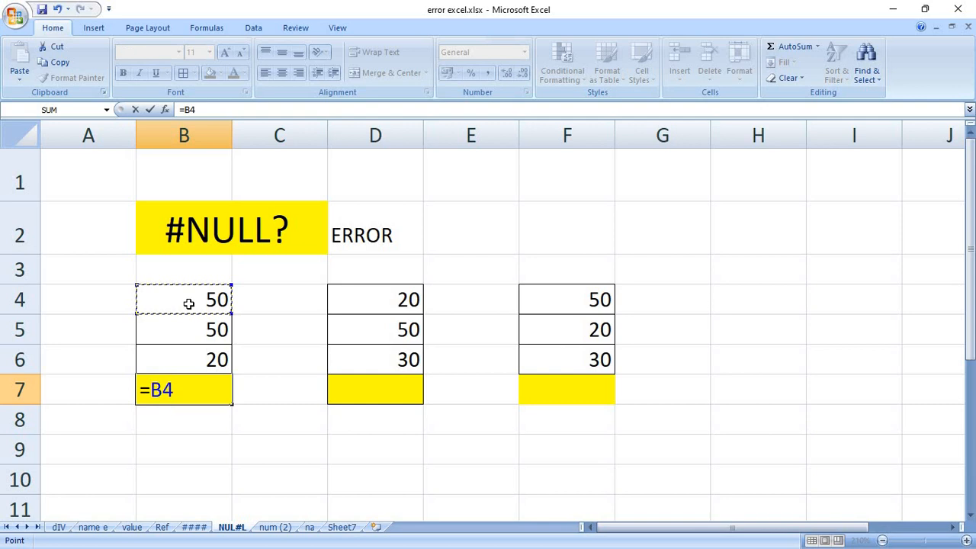
type("+")
left_click(190, 320)
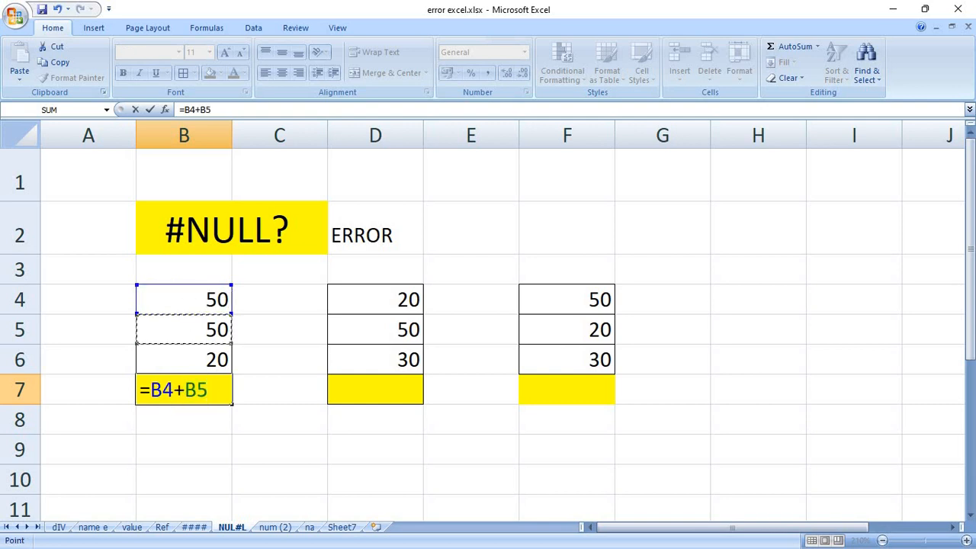
left_click(195, 363)
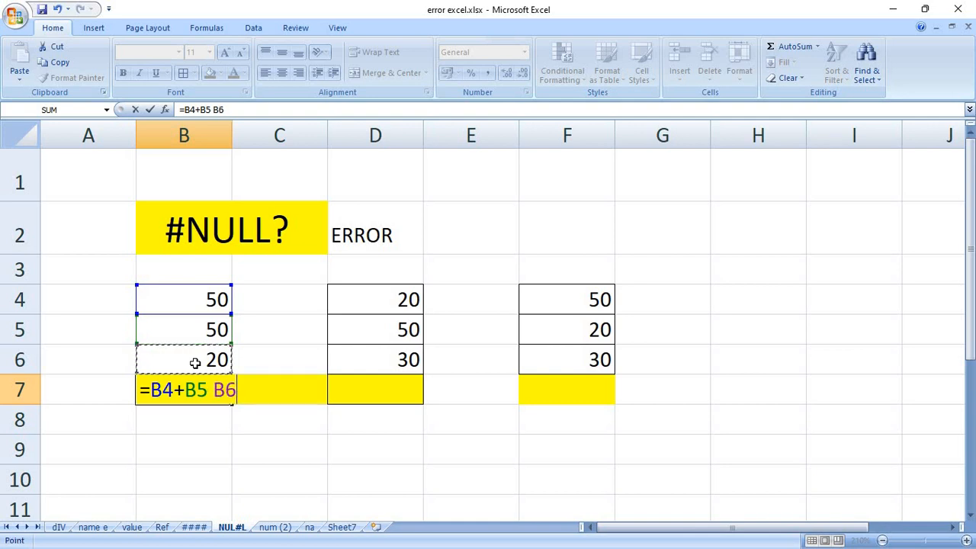
key("Return")
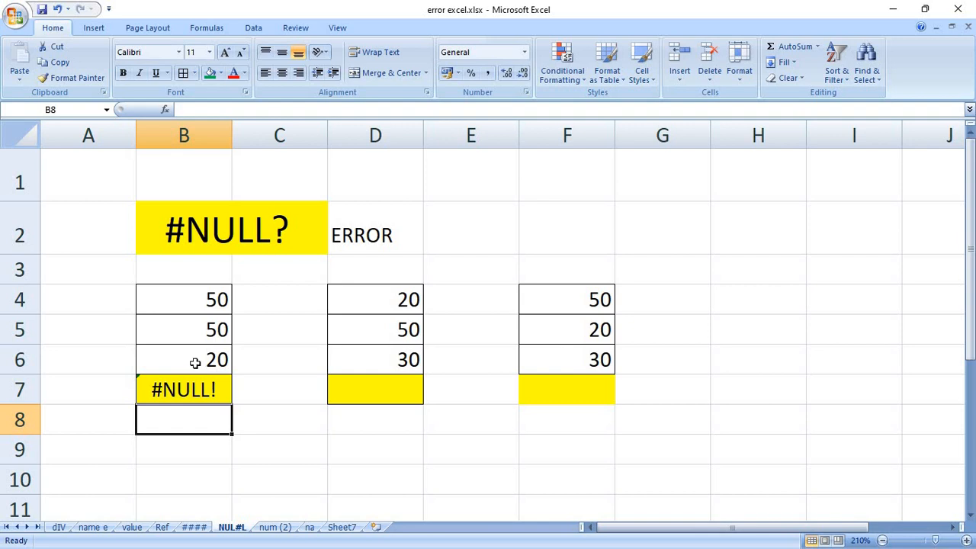
- Enter a SUM formula in cell D7 over D4:D6 and F4:F6, separating the two ranges with a space instead of a comma
left_click(348, 397)
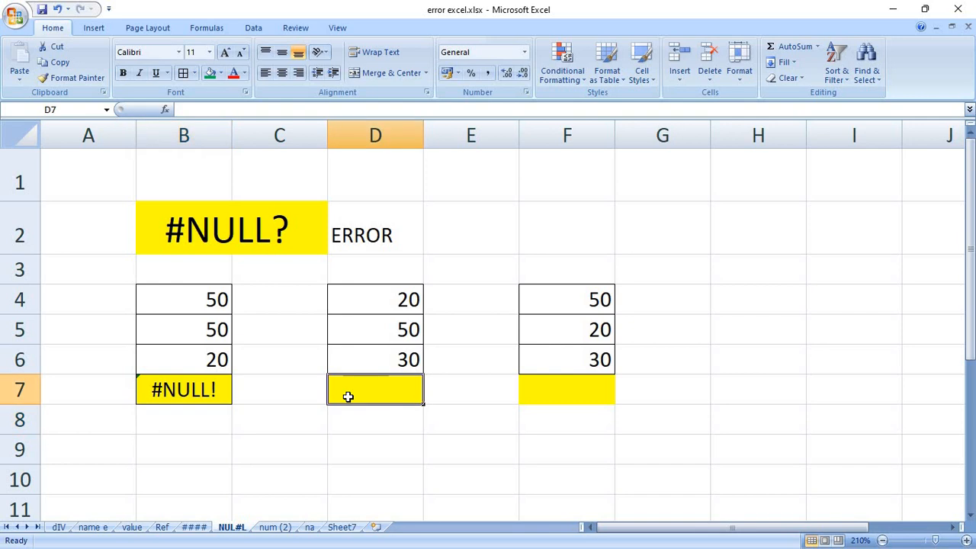
type("=")
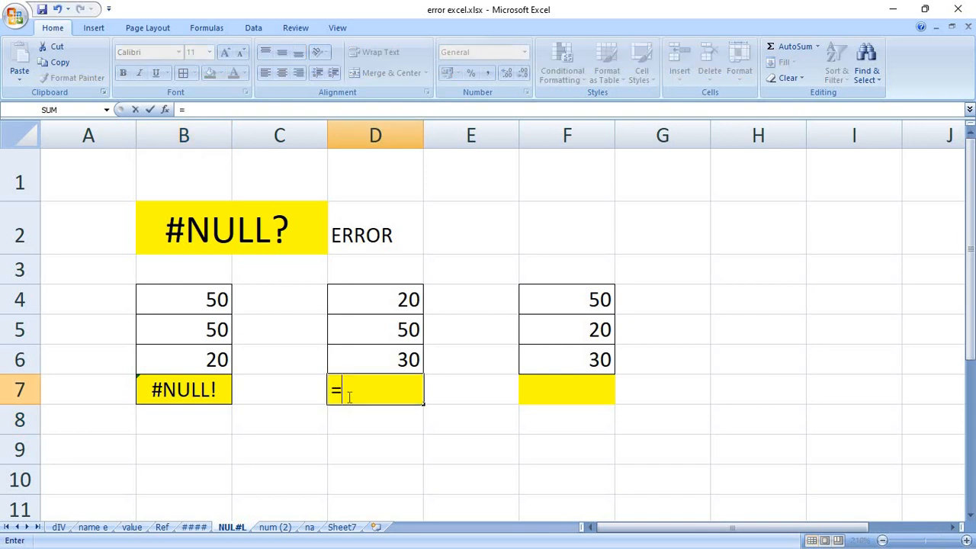
type("sum(")
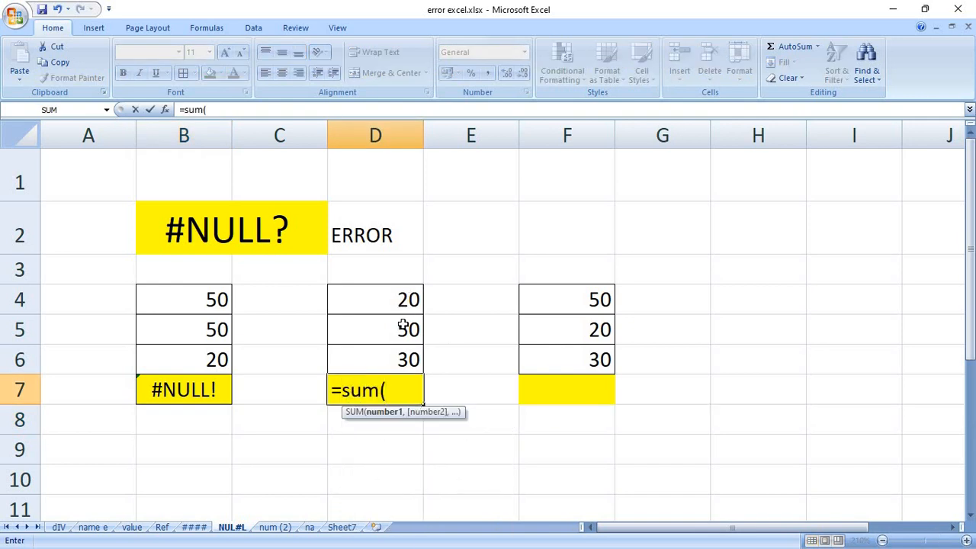
left_click_drag(405, 300, 403, 350)
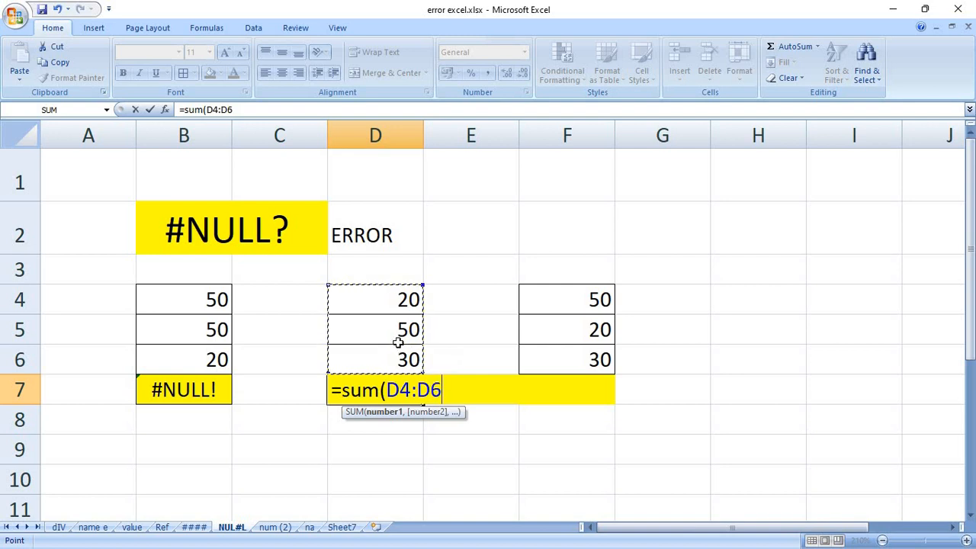
type(",")
left_click_drag(602, 304, 594, 360)
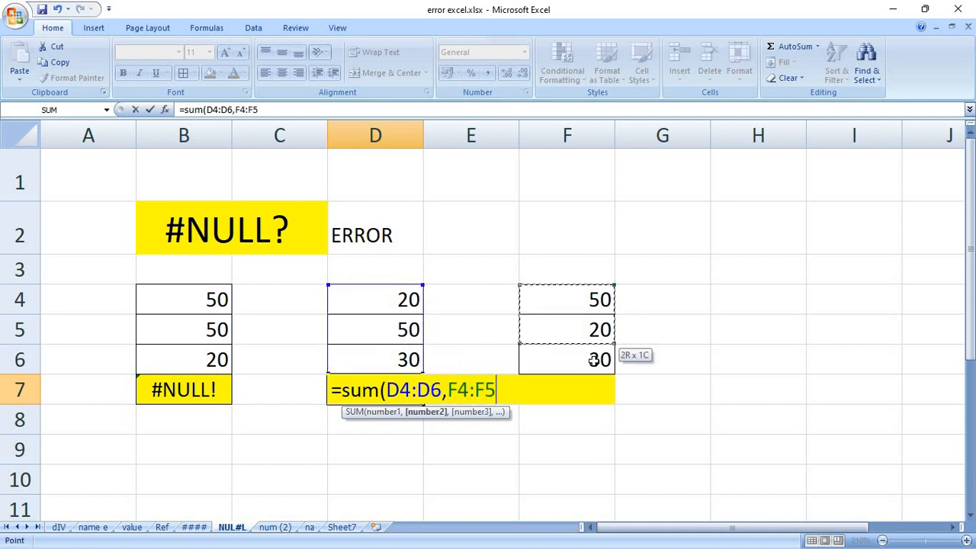
type(")")
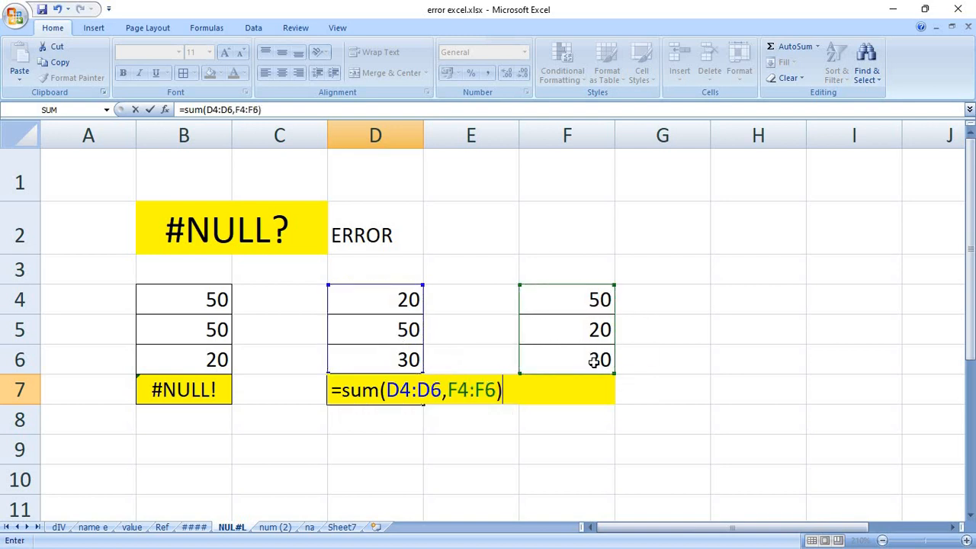
left_click(449, 391)
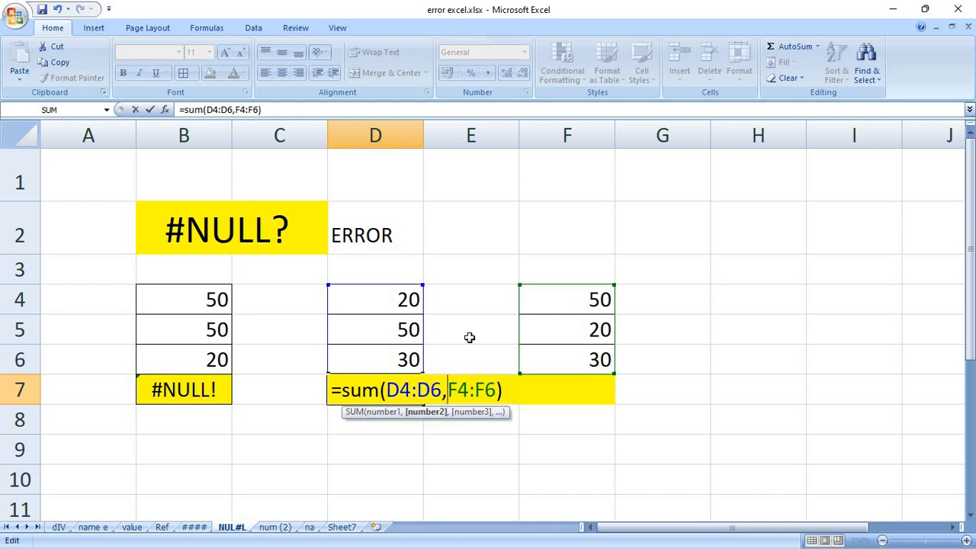
key("BackSpace")
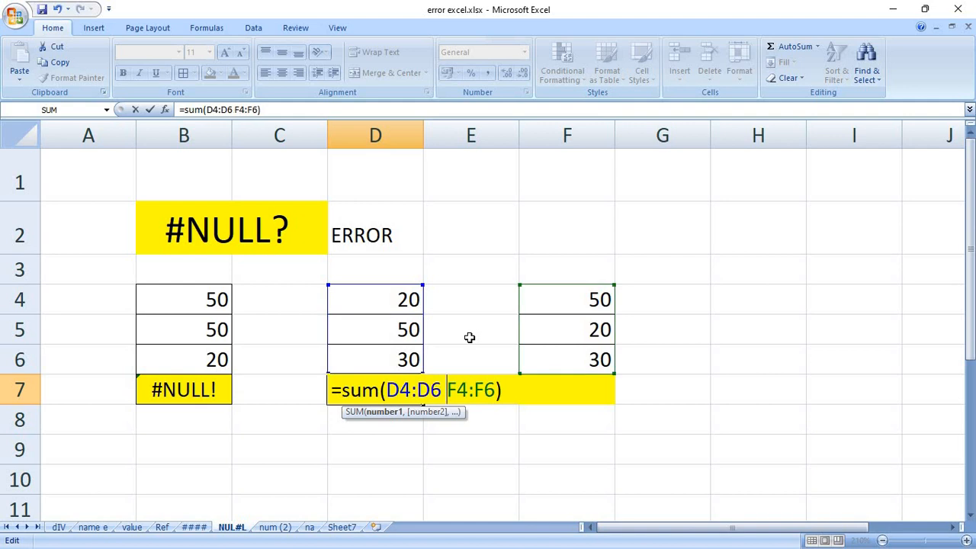
key("Return")
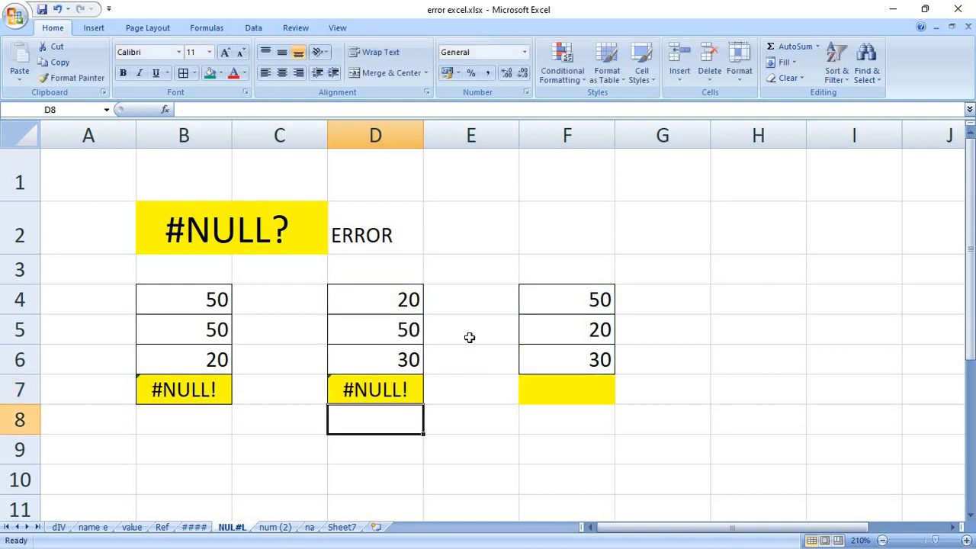
- Correct the SUM formula in D7 by adding a comma between the ranges D4:D6 and F4:F6
double_click(416, 388)
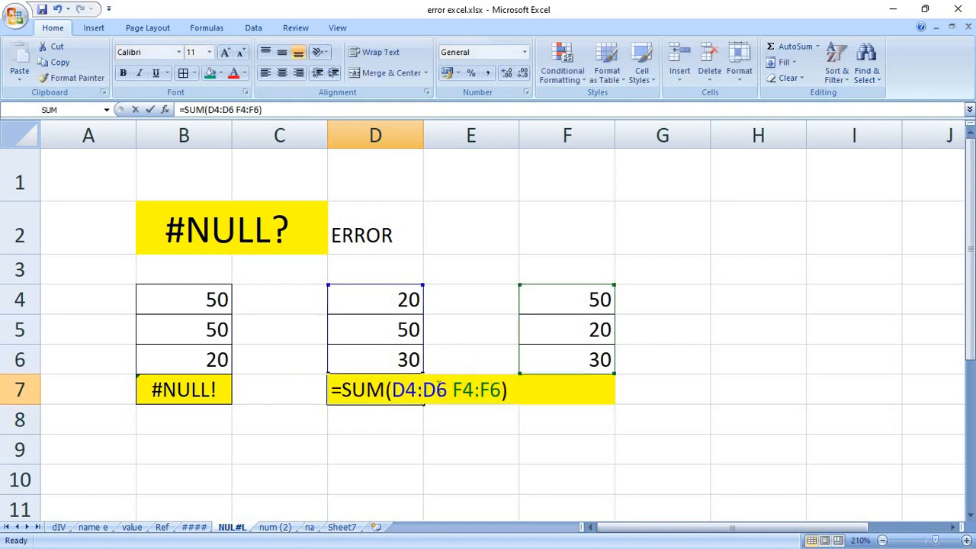
left_click(450, 389)
type(",")
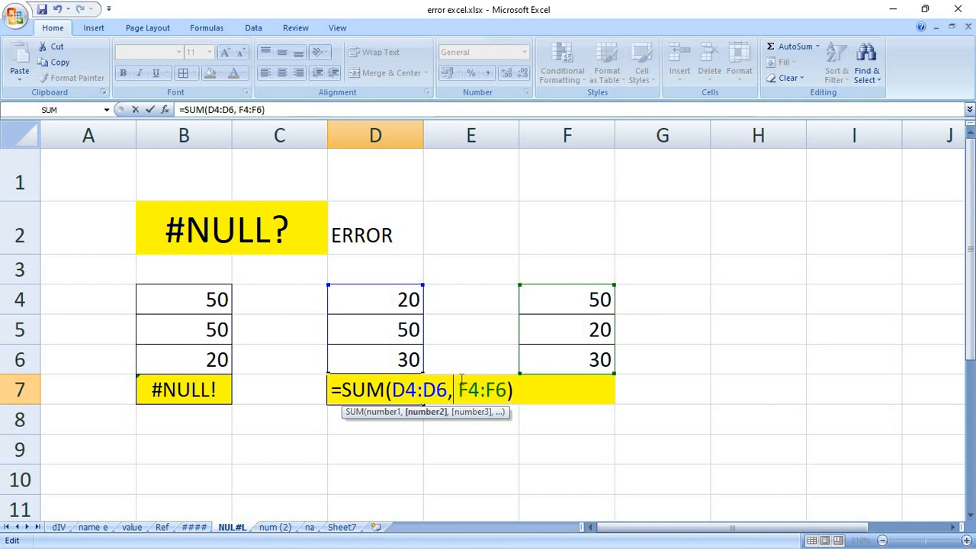
key("Return")
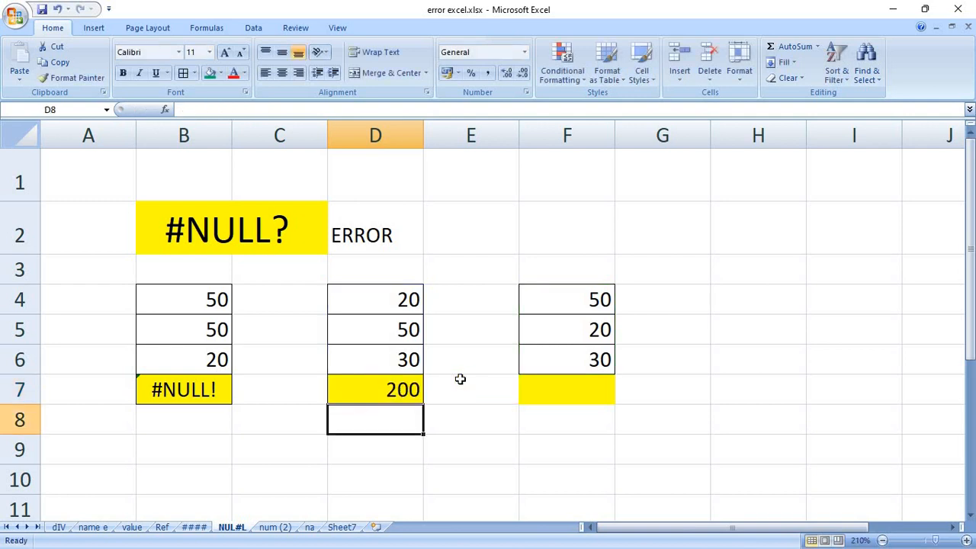
- On the num (2) sheet, enter the formula =large(B4:B9,2) in cell C9
left_click(267, 528)
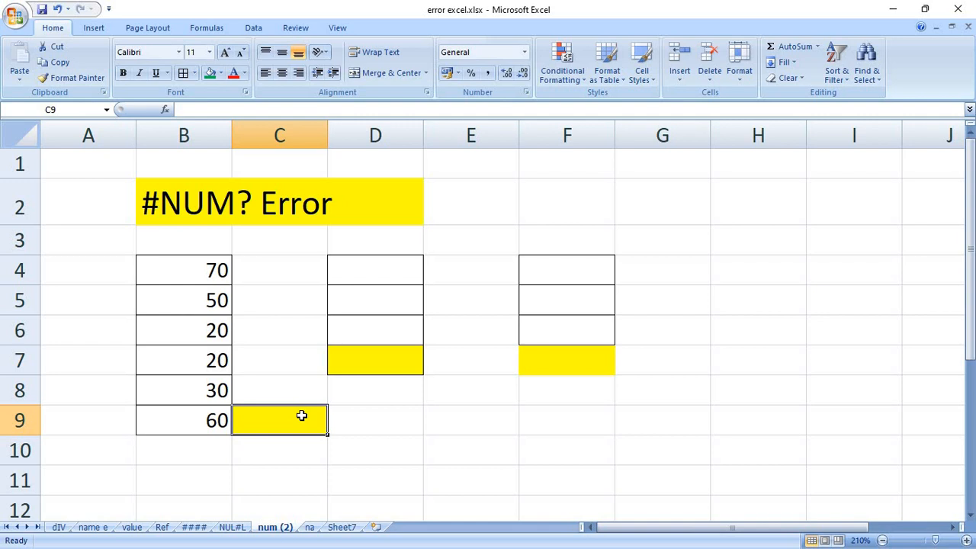
type("=")
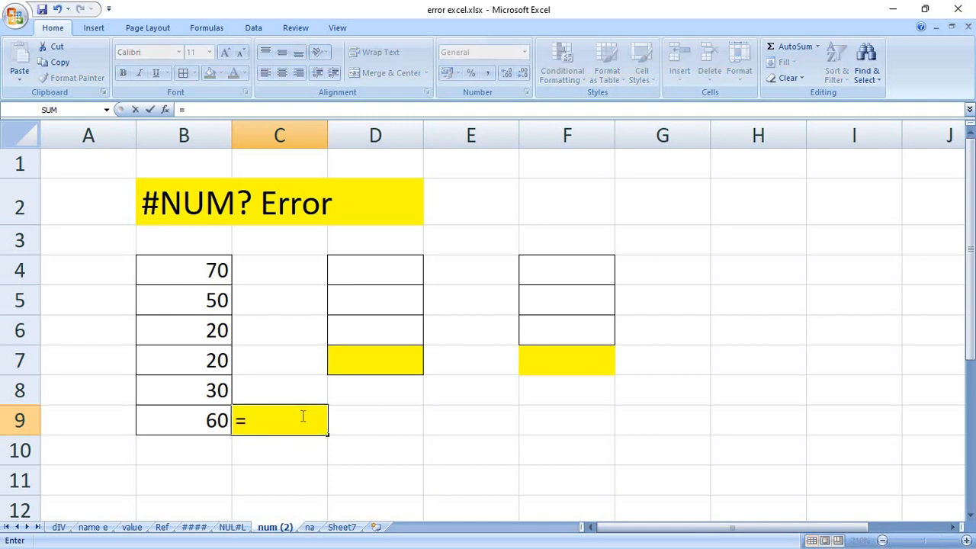
type("large(")
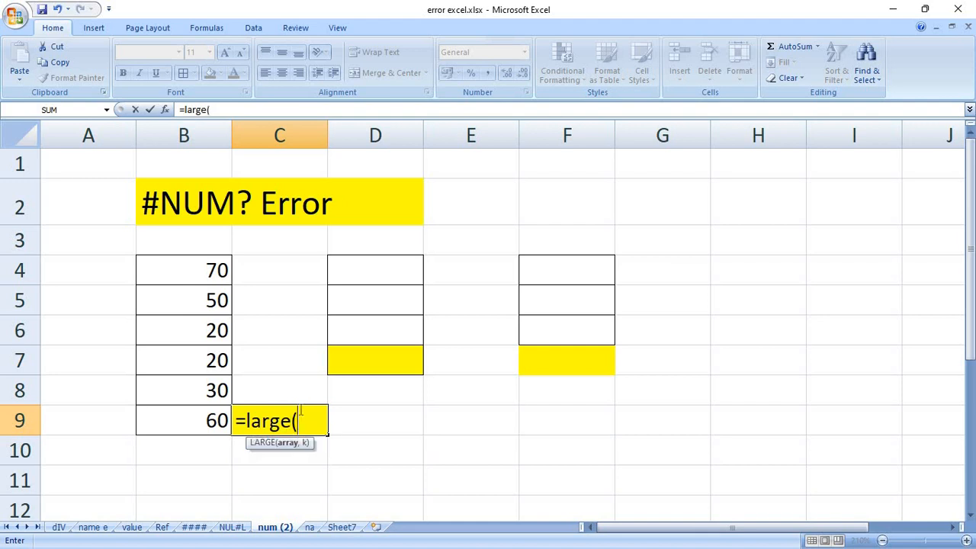
left_click_drag(150, 283, 208, 412)
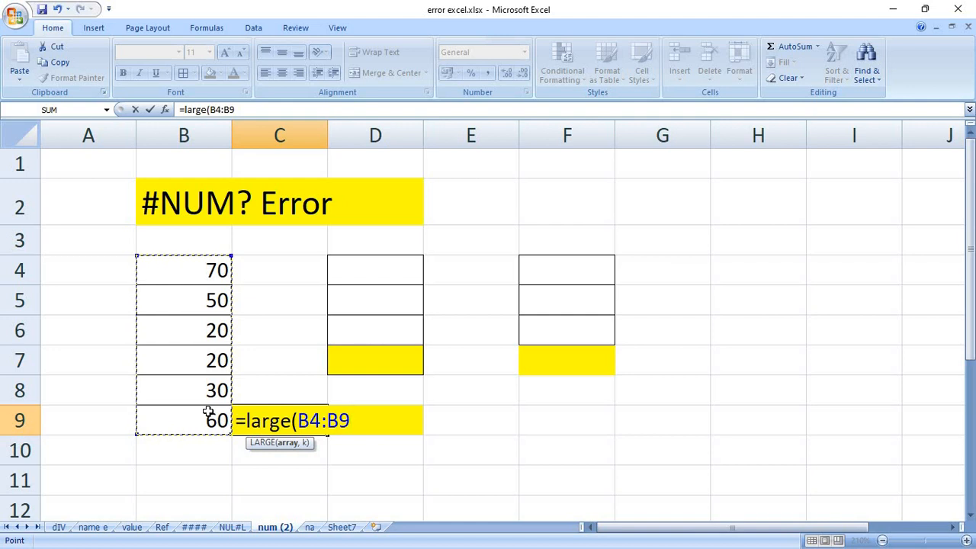
type(",")
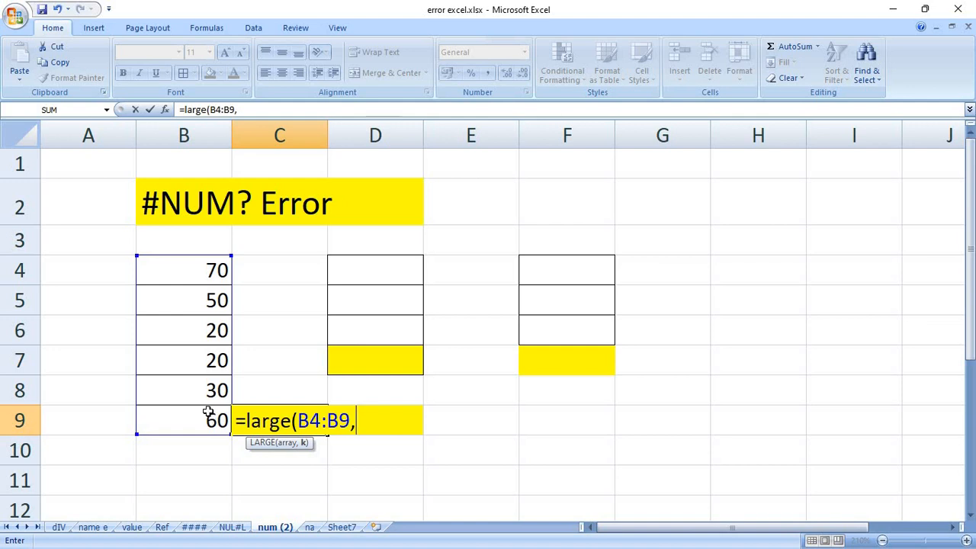
type("2)")
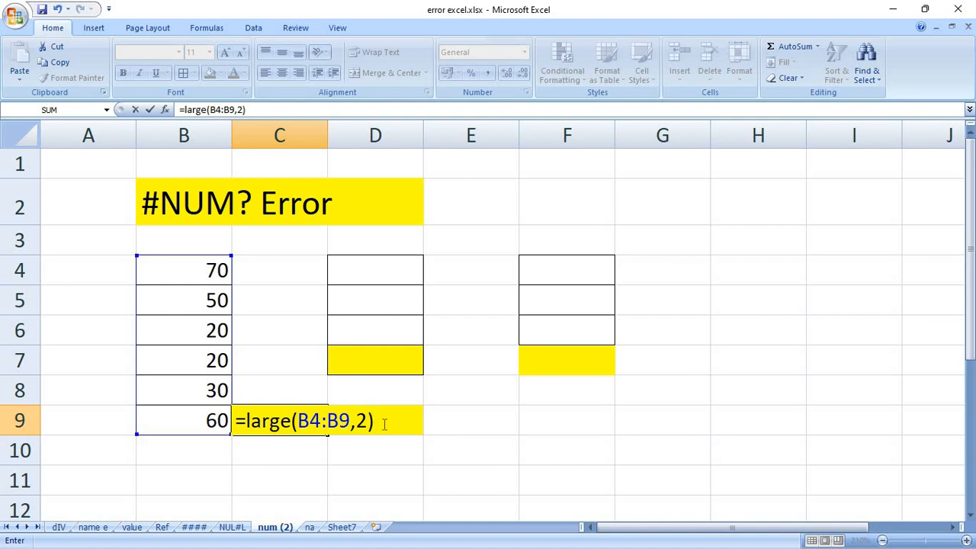
key("Return")
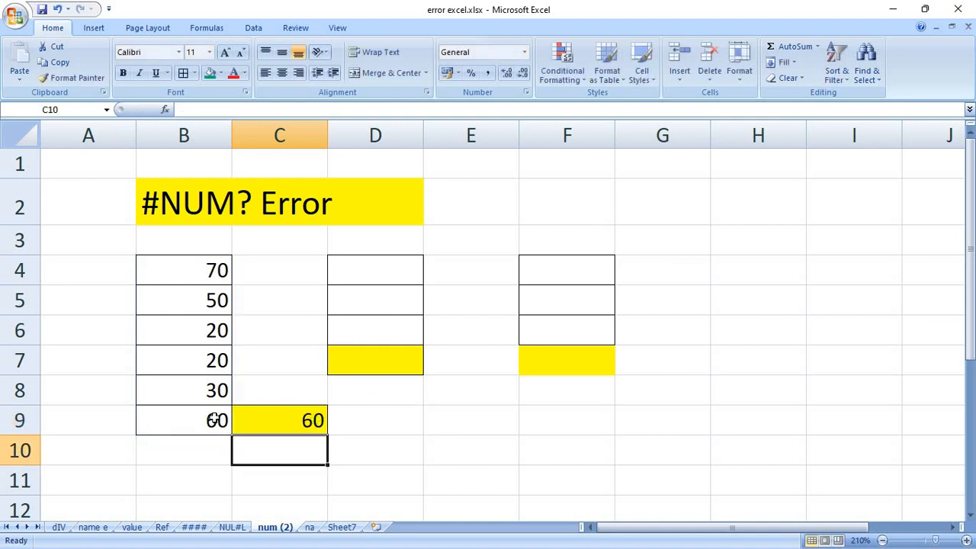
- Change the k argument of the LARGE formula in C9 to 4
left_click(281, 418)
double_click(281, 418)
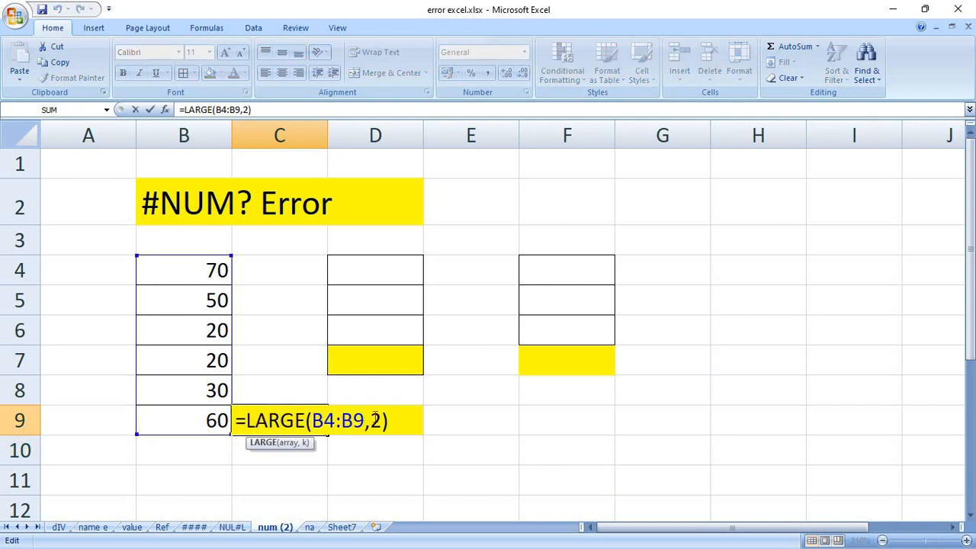
left_click(377, 416)
key("Delete")
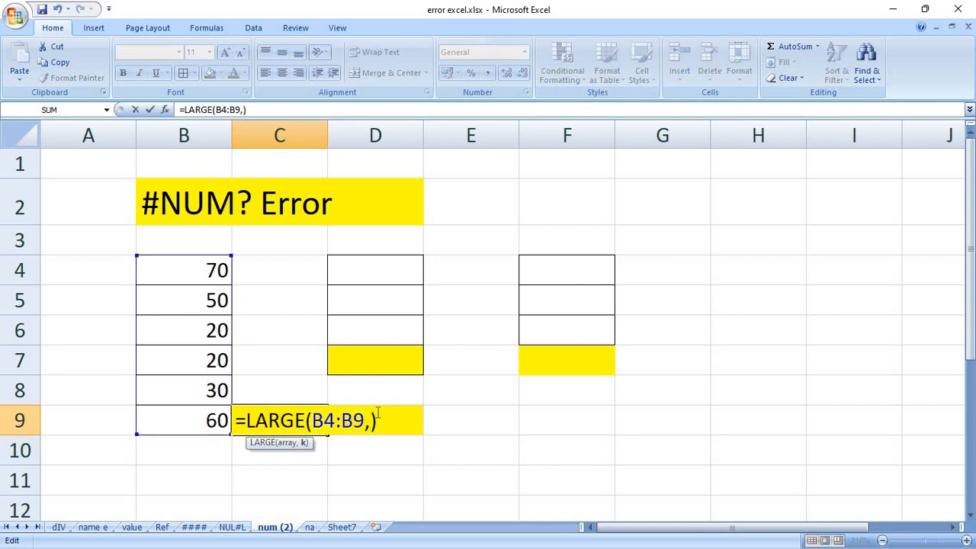
type("4")
key("Return")
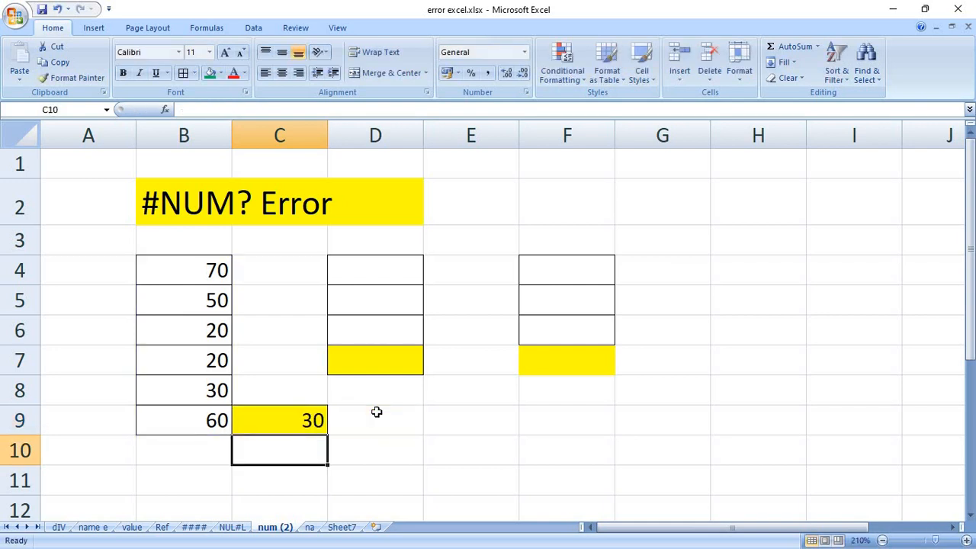
- Set the k argument of C9's LARGE formula to 8, exceeding the number of values in B4:B9, and review that argument
double_click(284, 421)
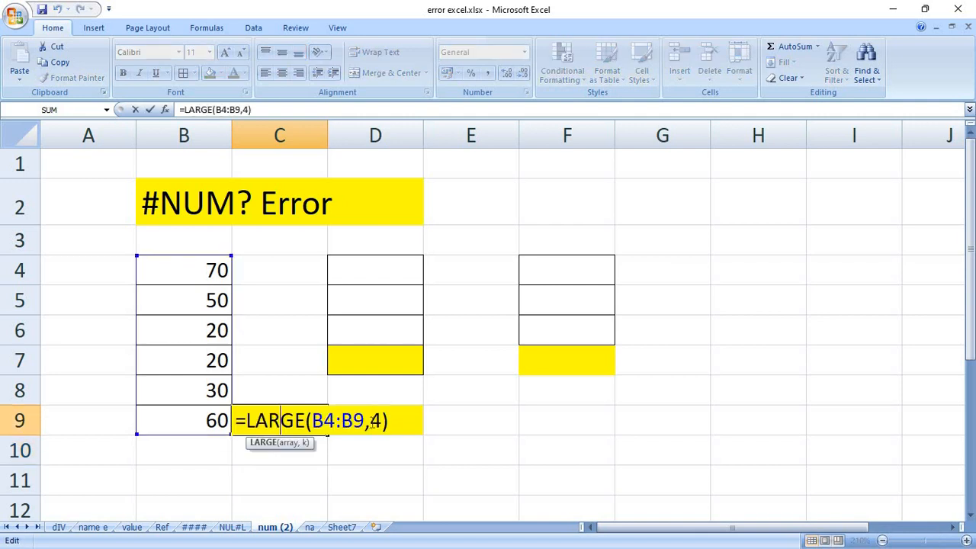
left_click(372, 423)
key("Delete")
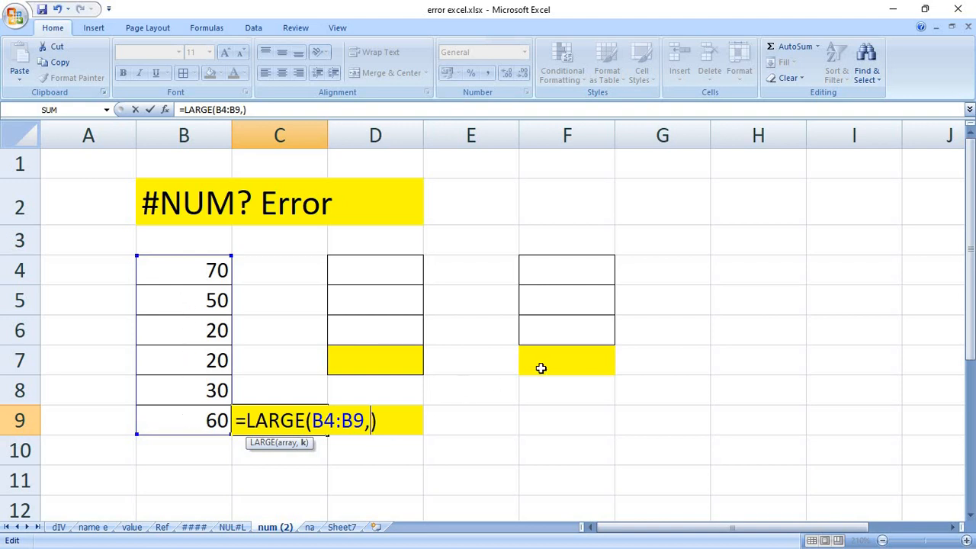
type("8")
key("Return")
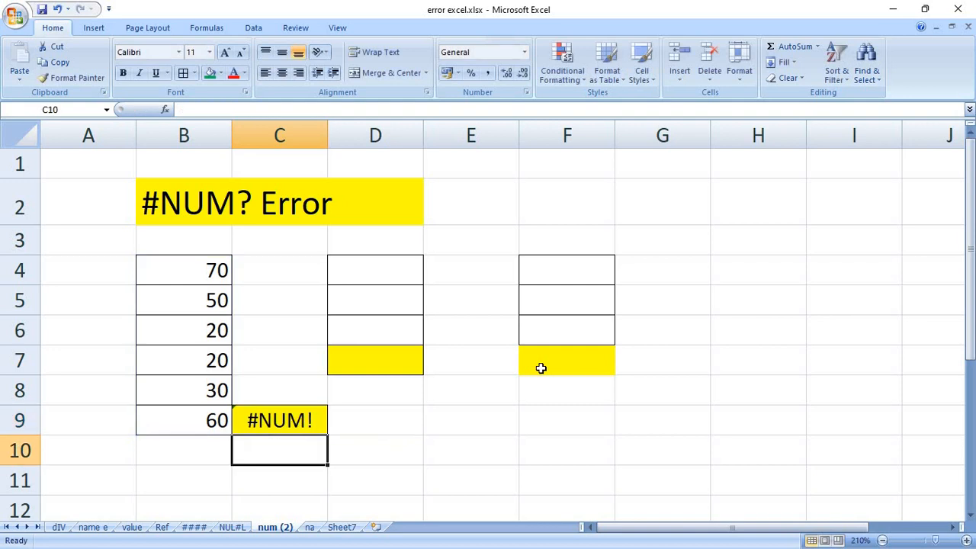
double_click(290, 410)
double_click(375, 420)
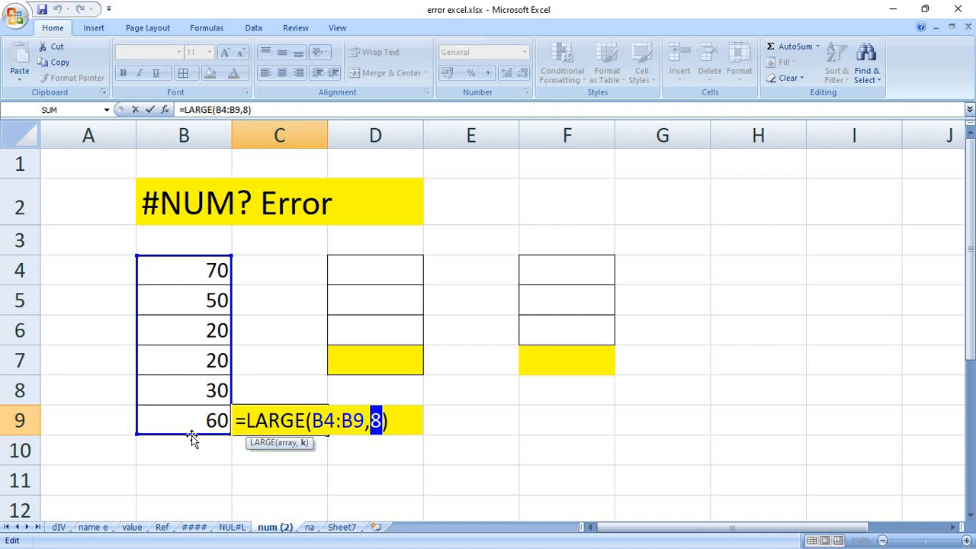
key("Return")
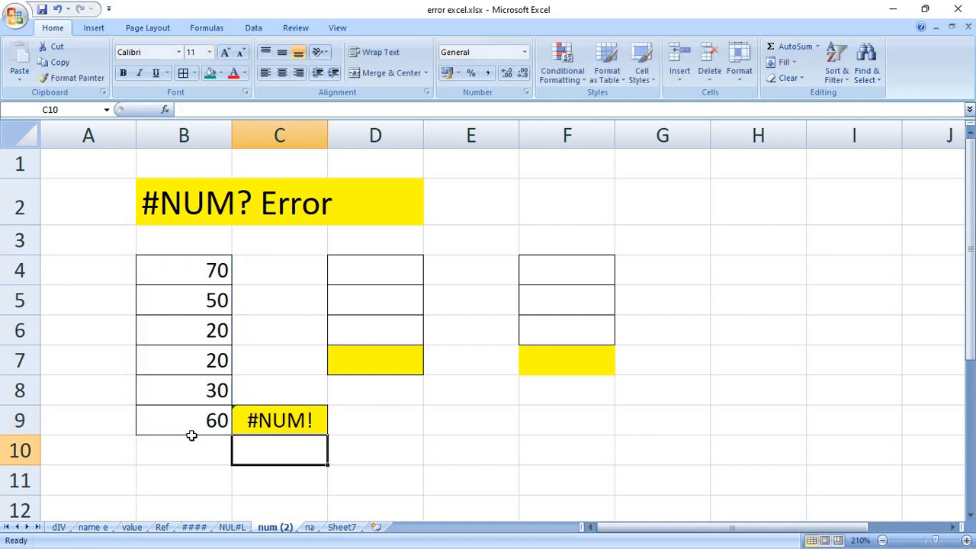
- On the na sheet, enter the formula =VLOOKUP(E4,B4:C7,2,FALSE) in cell F4
left_click(310, 527)
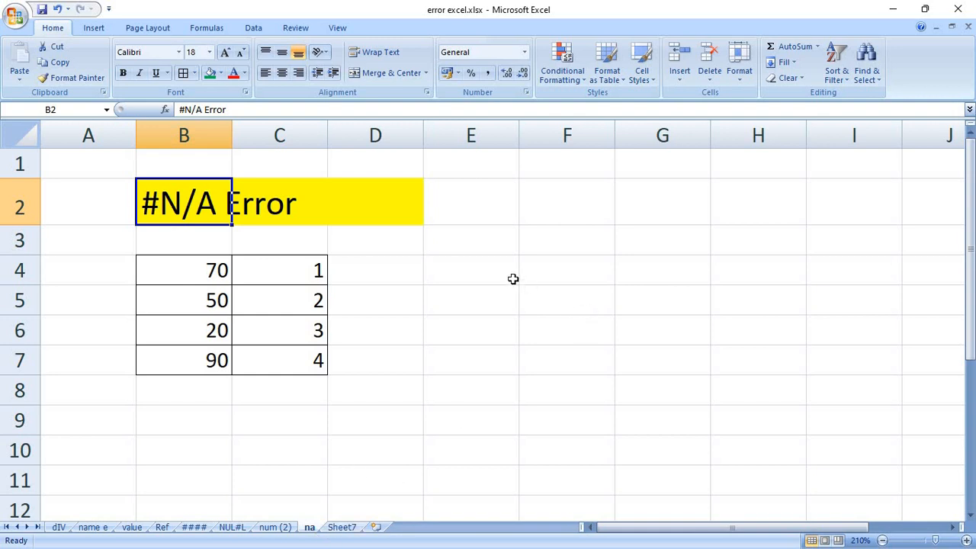
left_click(478, 269)
left_click(546, 275)
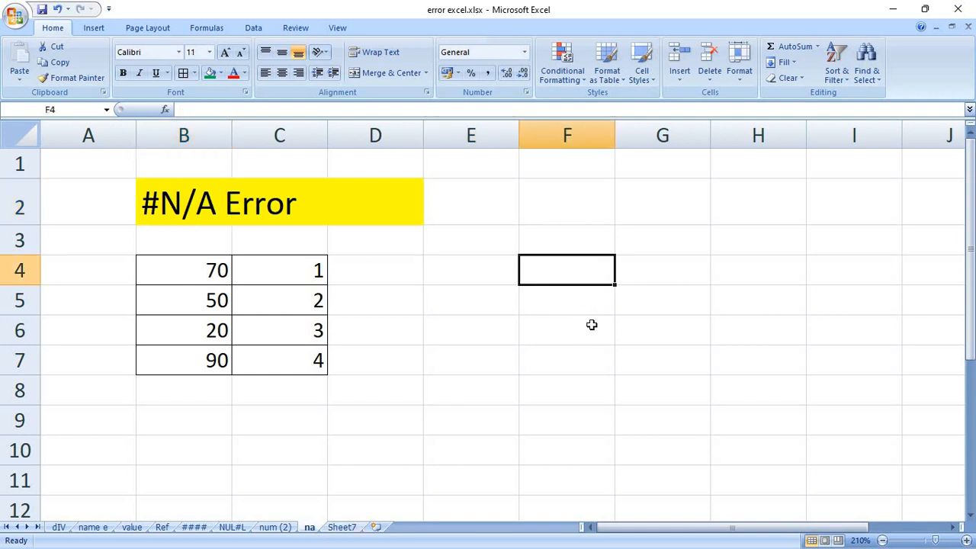
type("=VLOOKUP(")
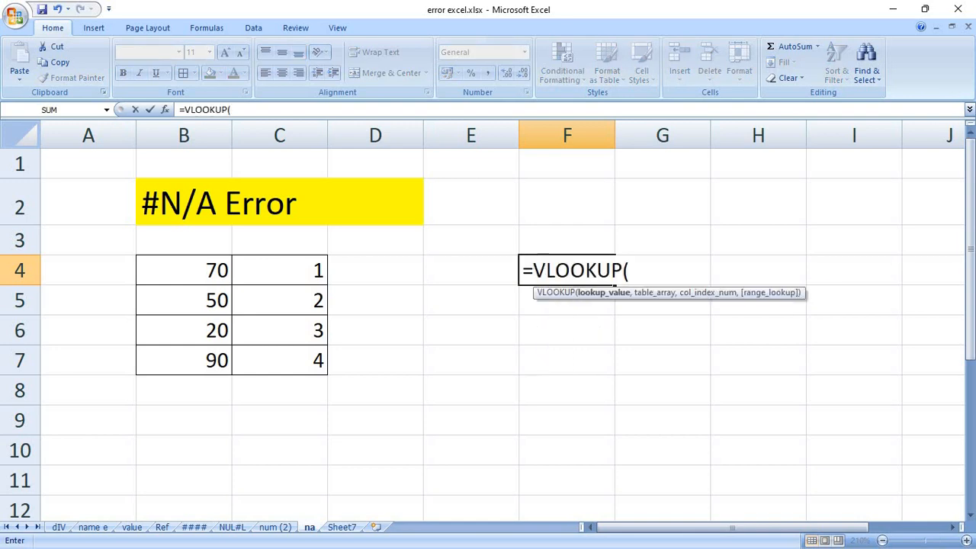
left_click(463, 270)
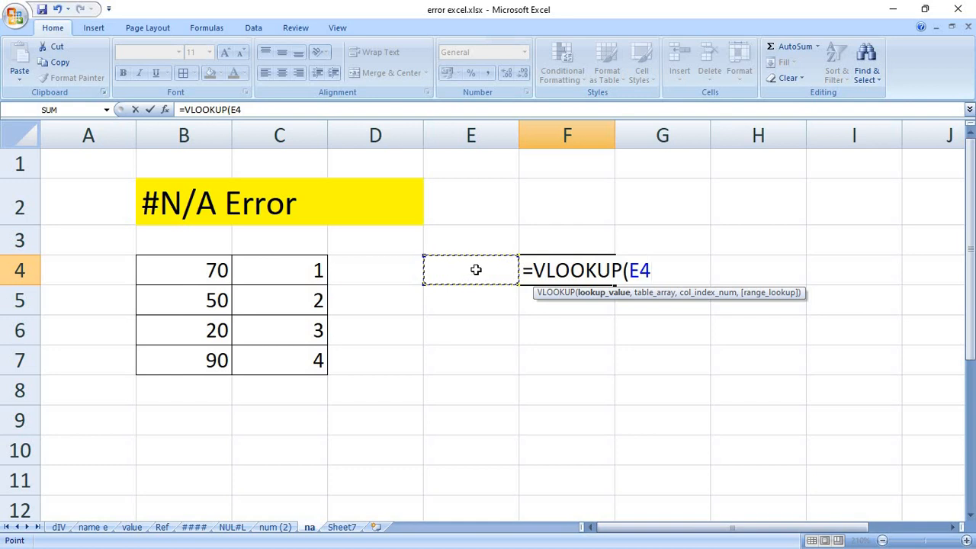
type(",")
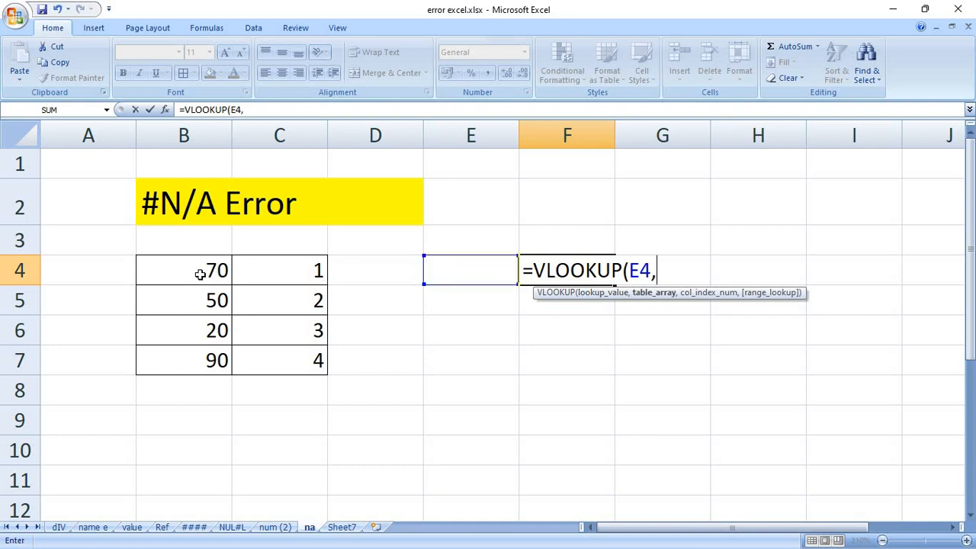
left_click_drag(225, 276, 290, 360)
type(",")
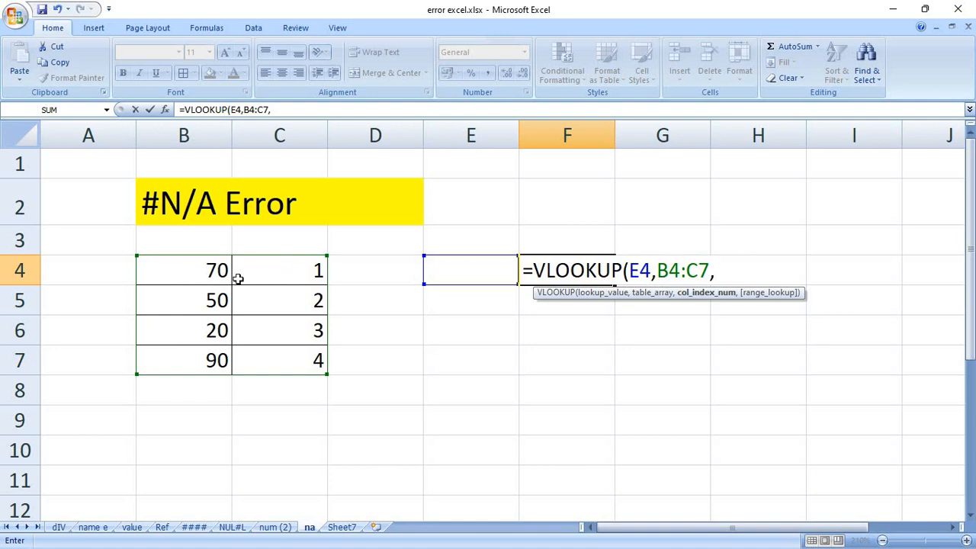
type("2,")
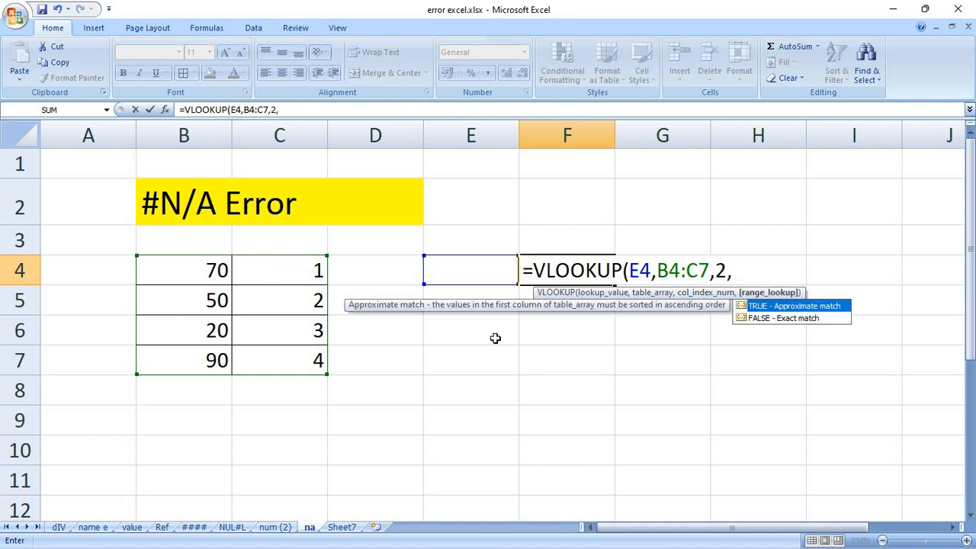
type("f")
left_click(794, 318)
double_click(793, 318)
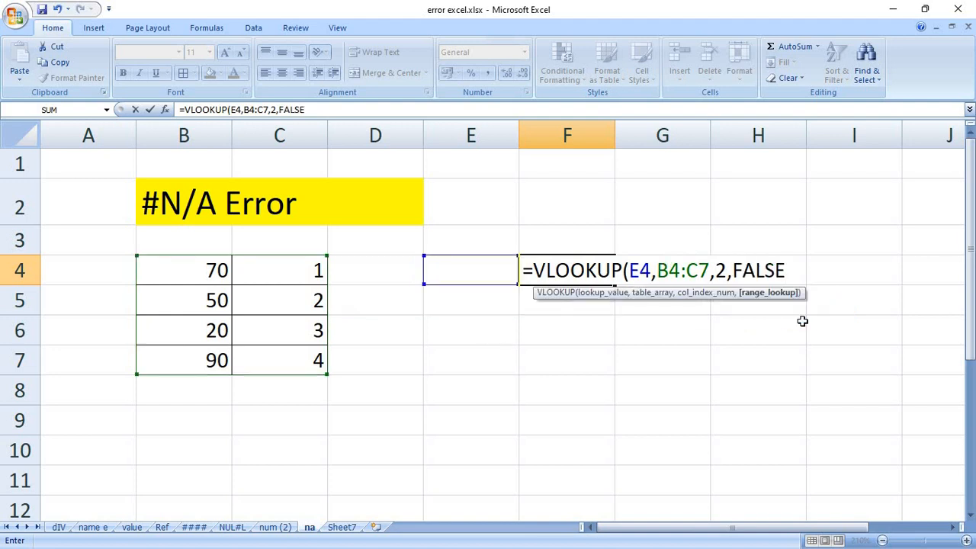
type(")")
key("Return")
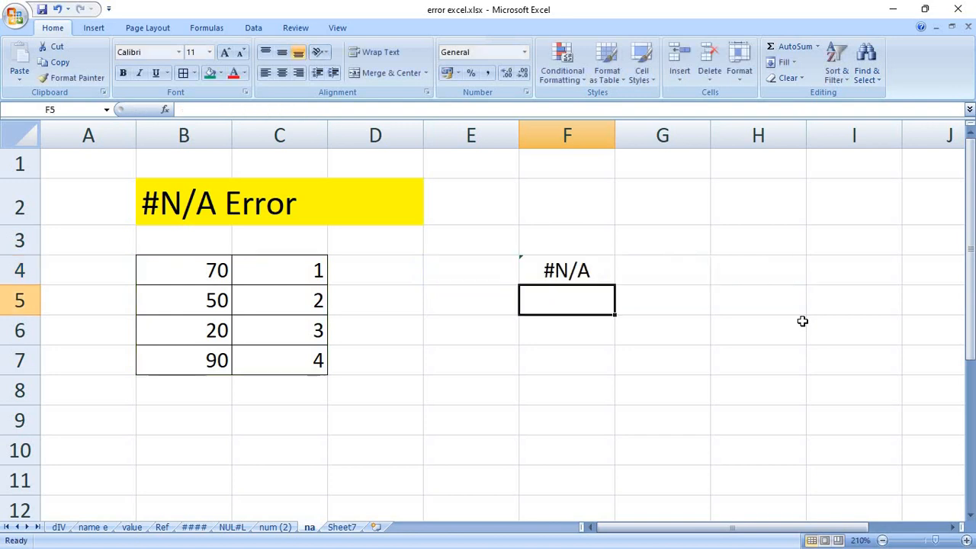
- Enter 70 in cell E4 as the lookup value for the VLOOKUP formula
left_click(584, 276)
left_click(463, 273)
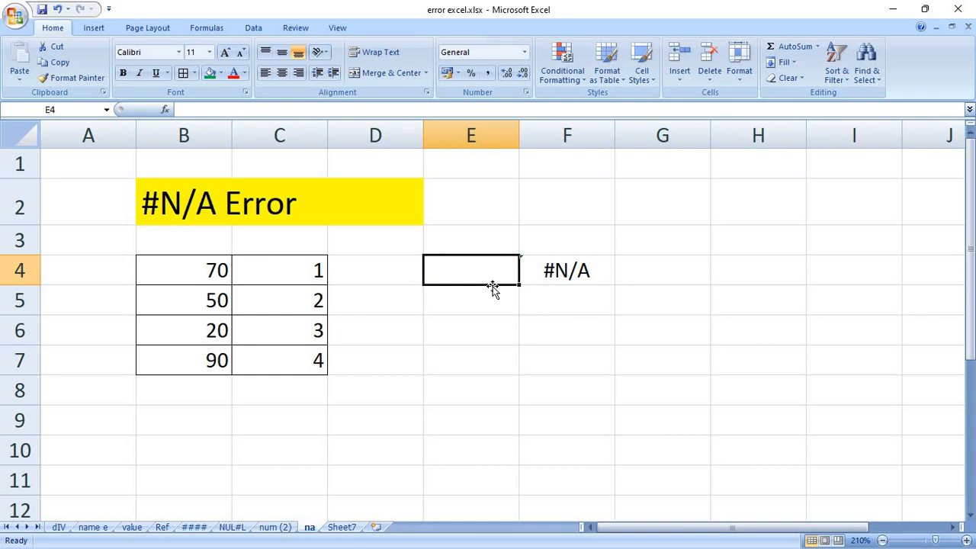
type("70")
key("Return")
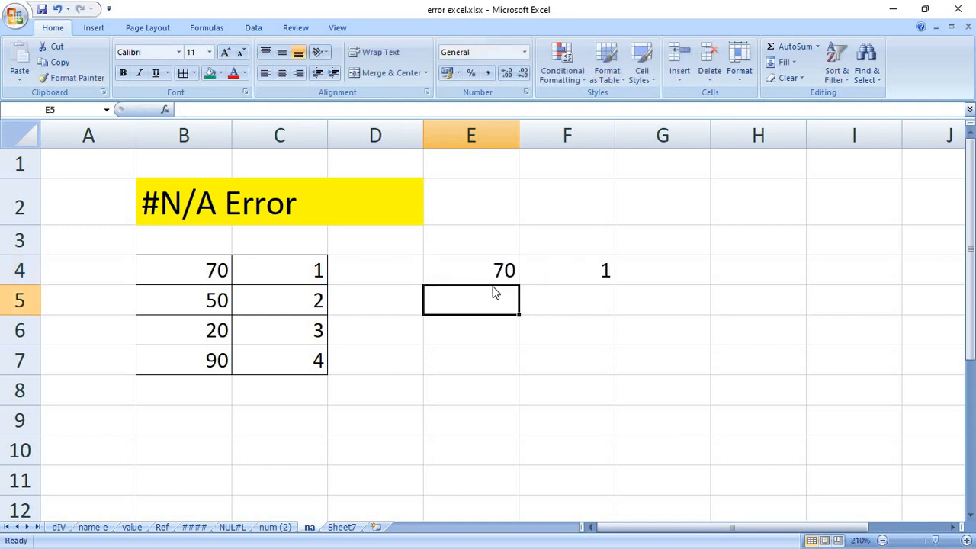
- Change the VLOOKUP lookup value in cell E4 to 50
left_click_drag(494, 290, 492, 284)
key("Down")
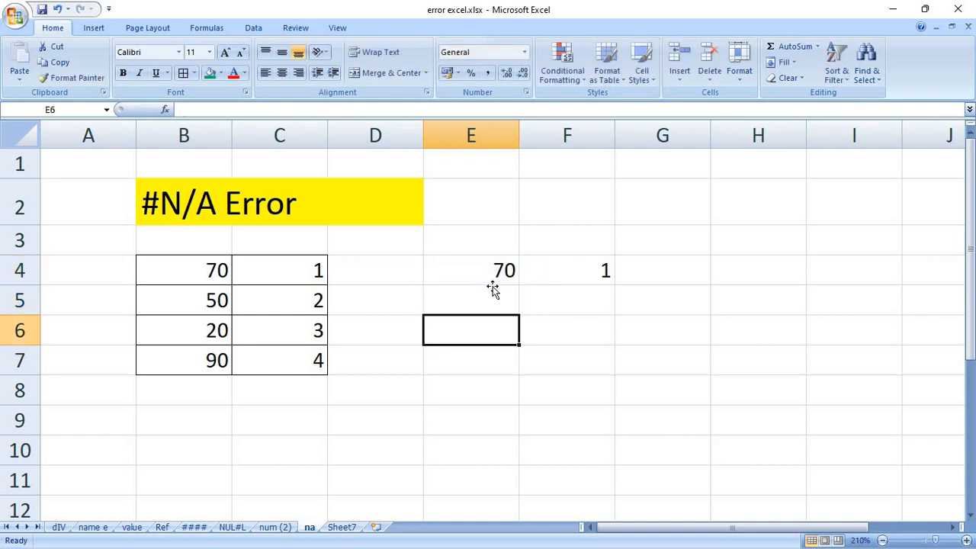
key("Up")
key("Up")
type("50")
key("Return")
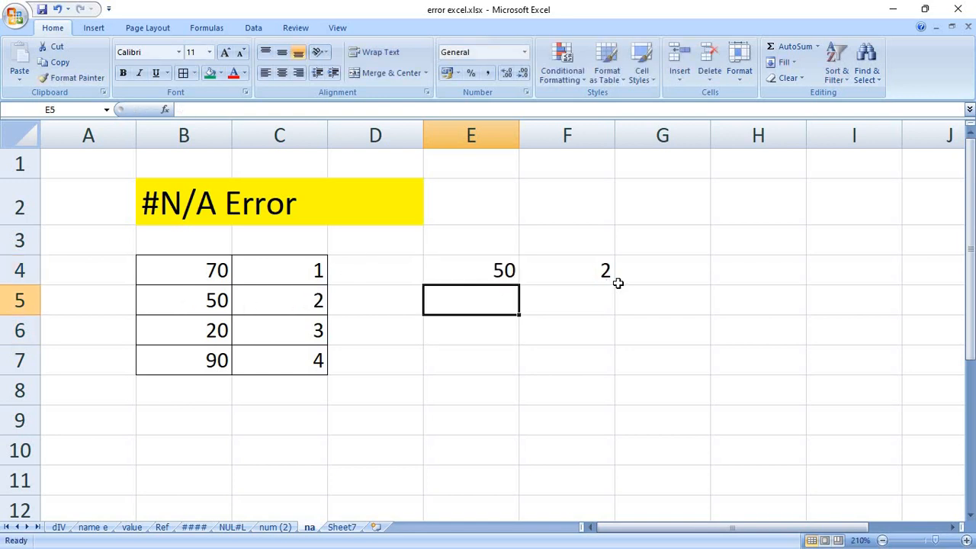
- Try 90 and, after it, 100, a number missing from B4:B7, as the lookup value in E4
left_click(471, 271)
type("90")
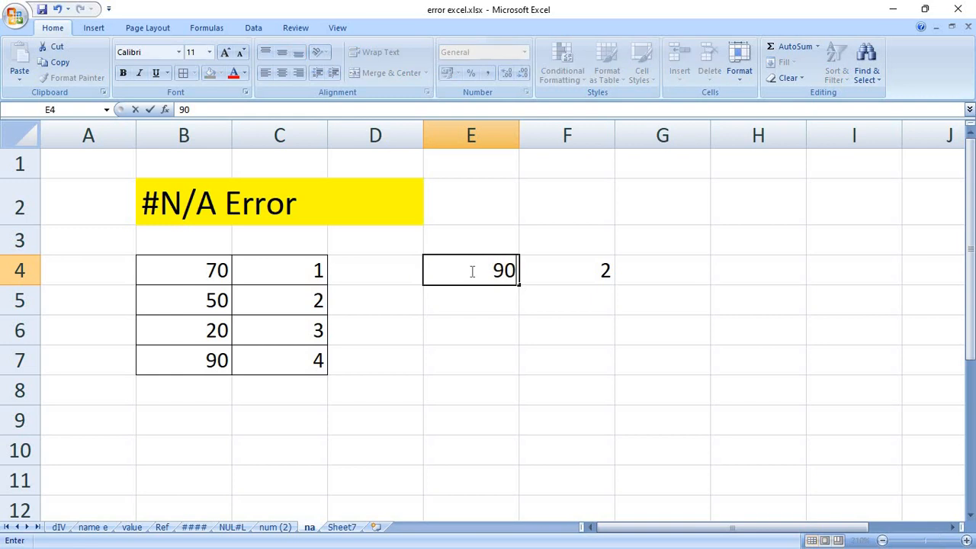
key("Return")
left_click(472, 270)
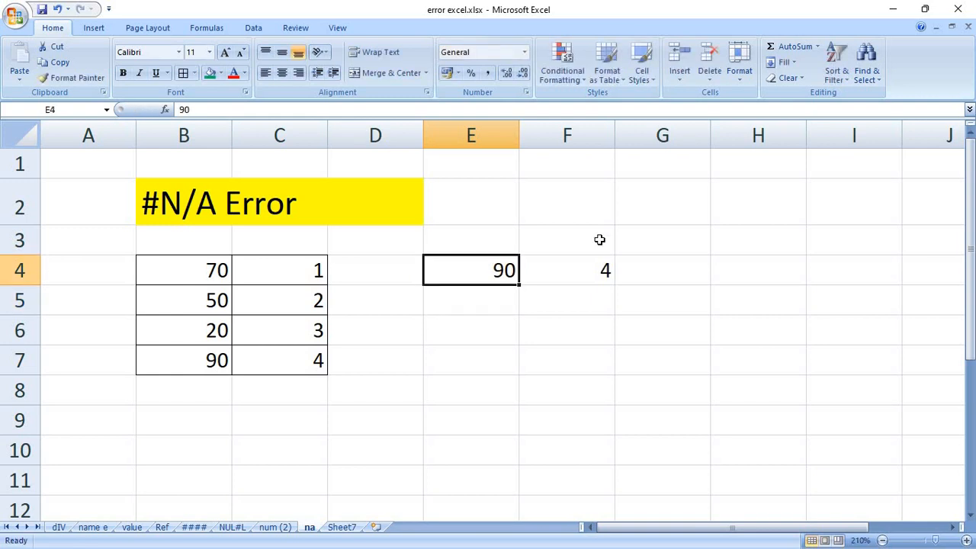
type("100")
key("Return")
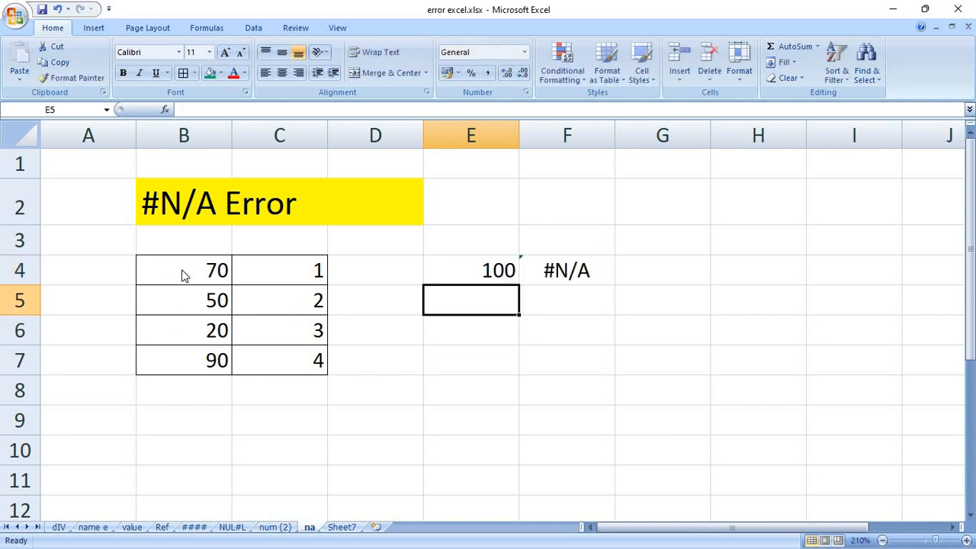
- Replace the lookup value in E4 with 50, and after that clear the cell
left_click(469, 271)
type("50")
key("Return")
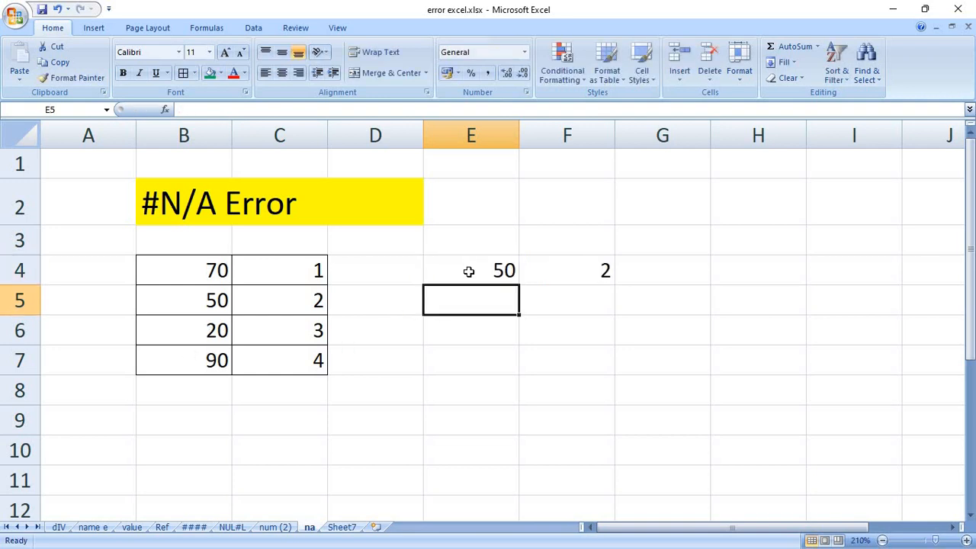
left_click(469, 272)
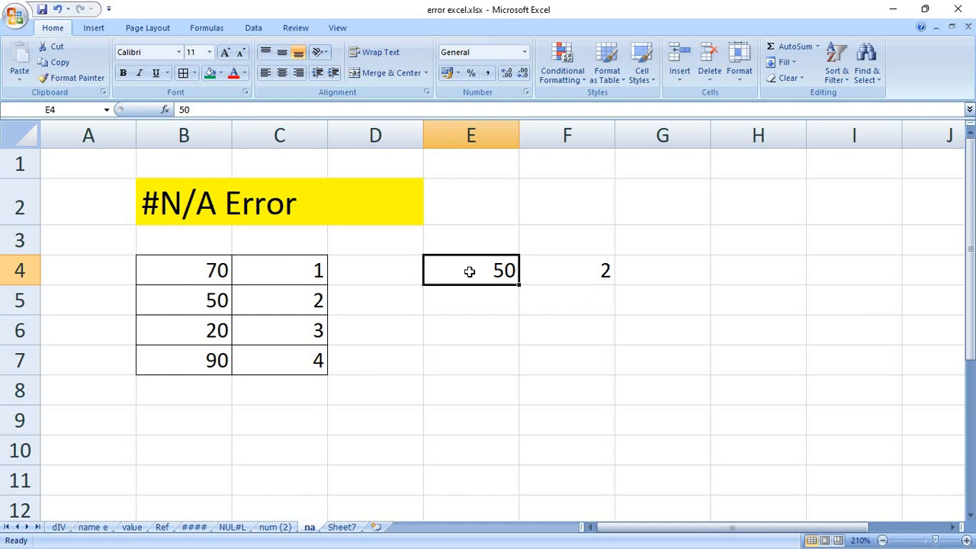
key("Delete")
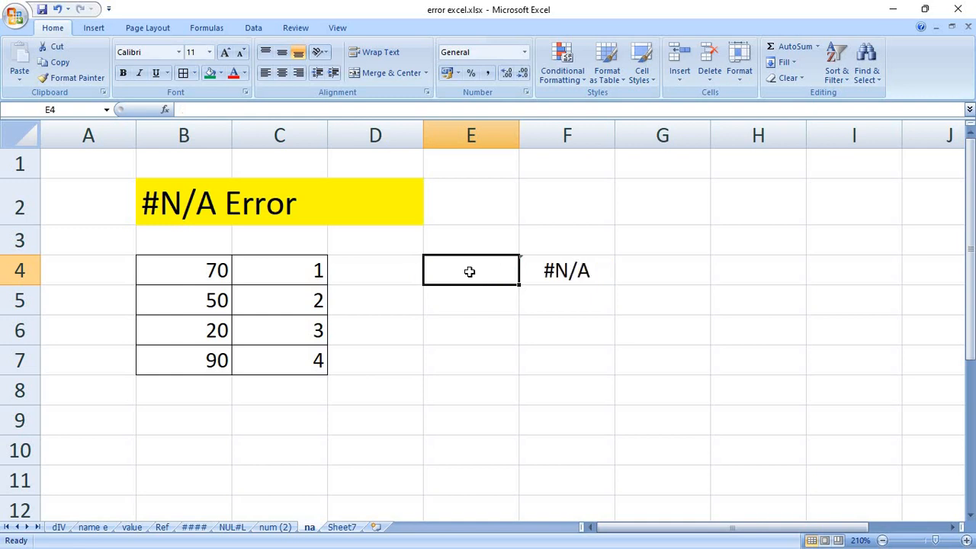